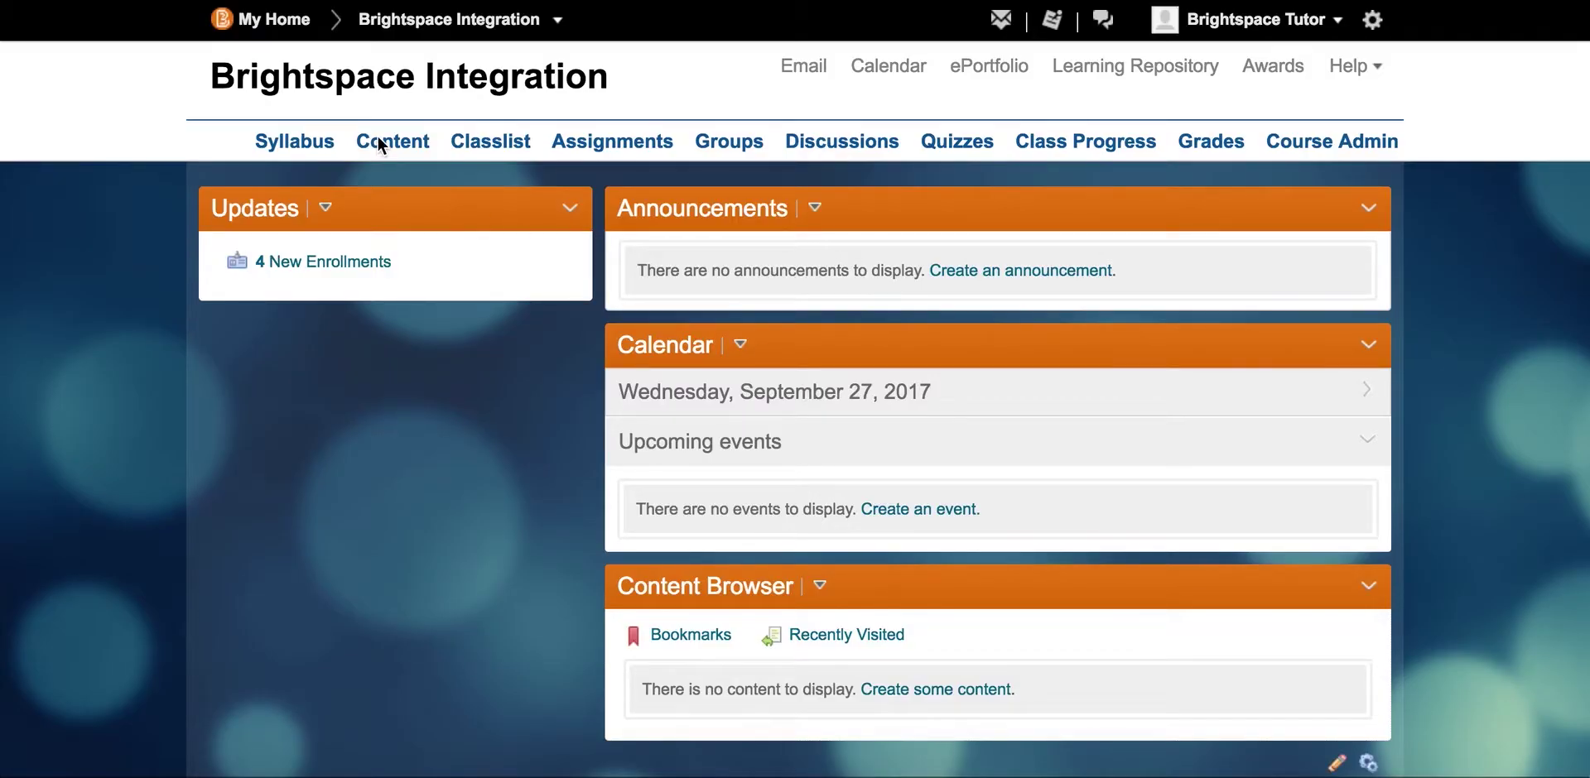
Step: Add a module named "sso" to the Brightspace Integration course content
click(381, 144)
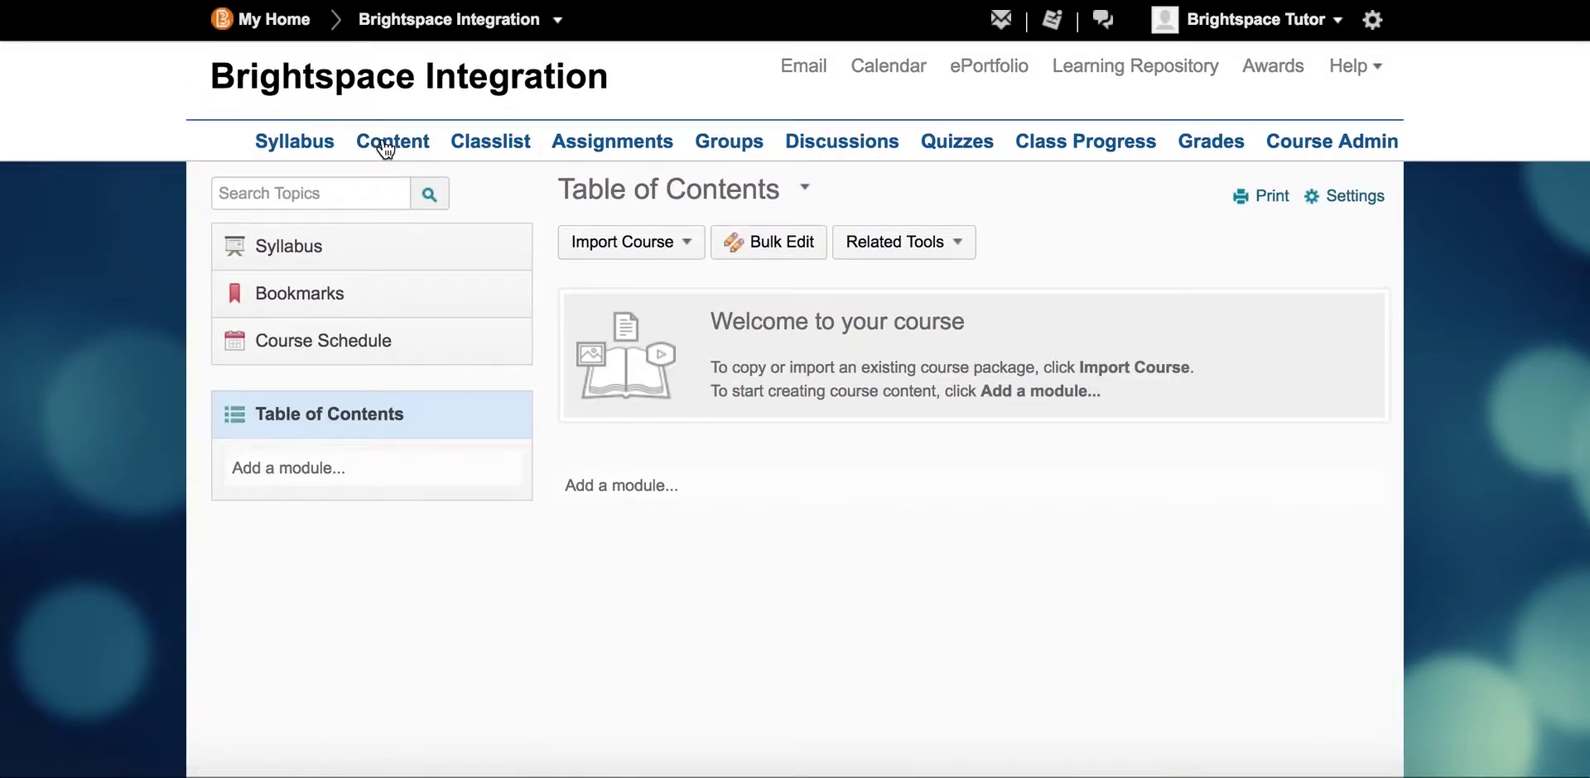
click(346, 463)
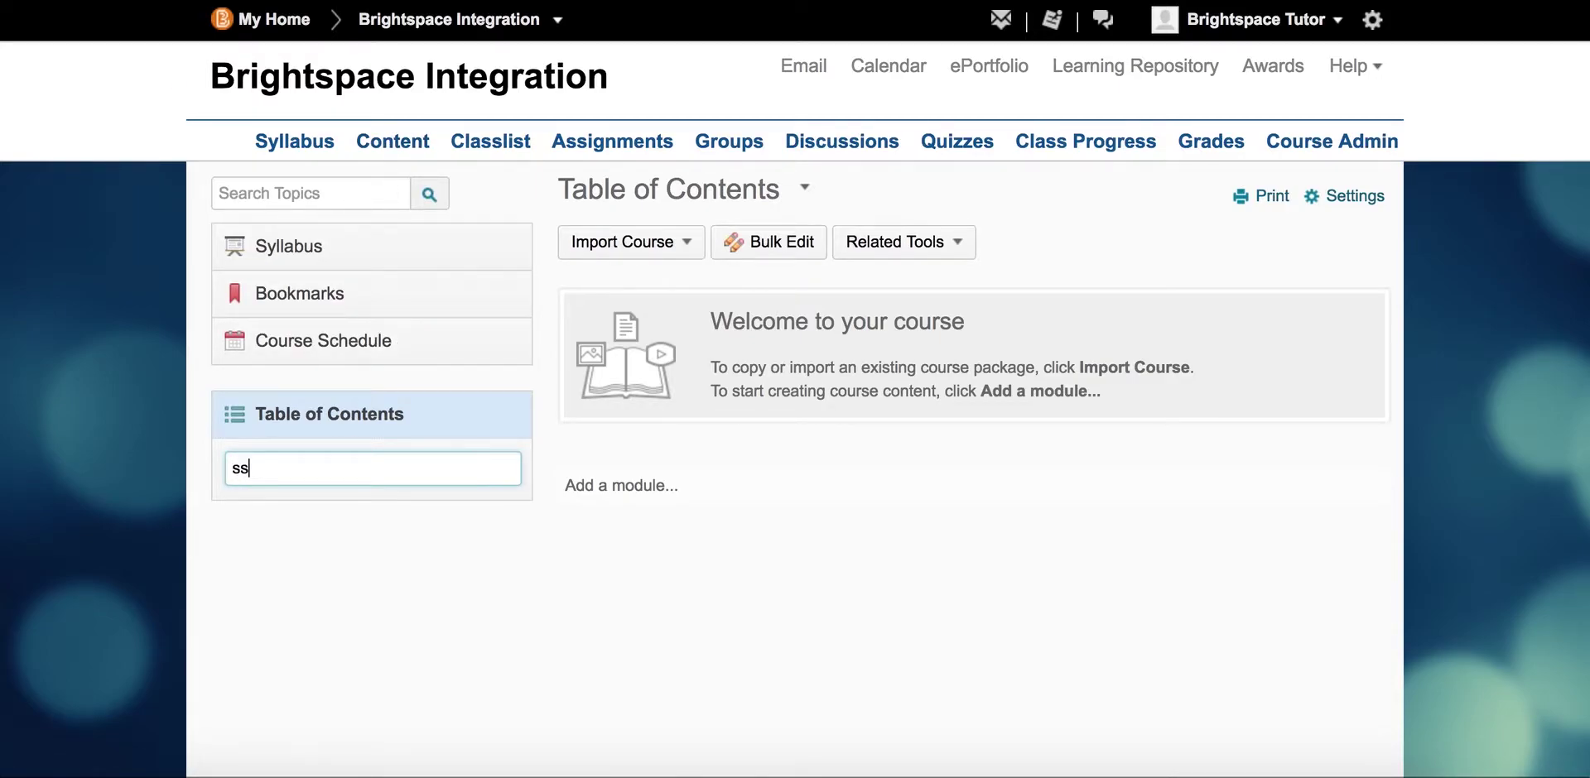
text(sso)
key(Return)
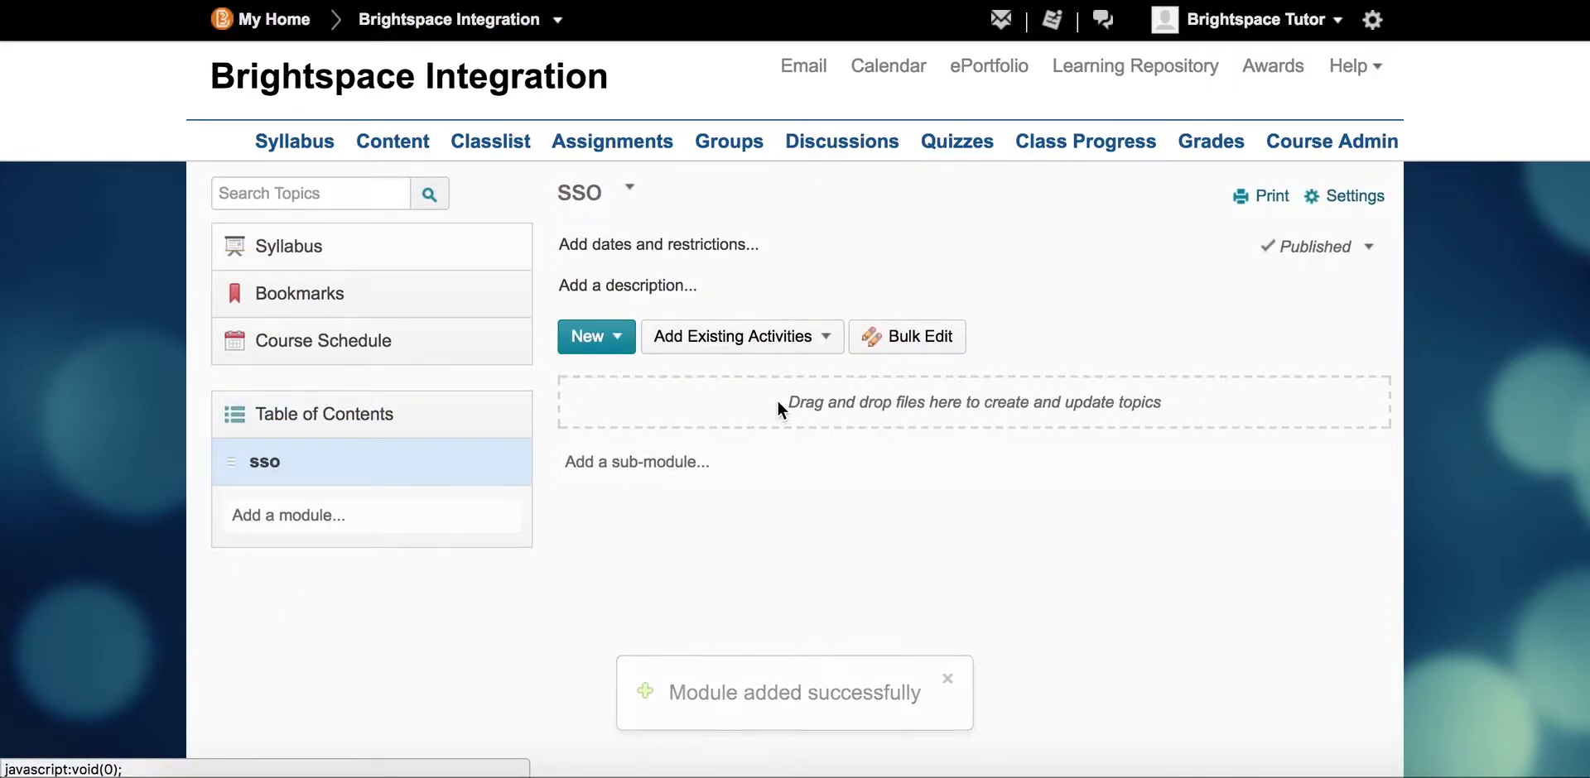
Step: Add the existing external learning tool Integrations - SSO to the sso module
click(809, 337)
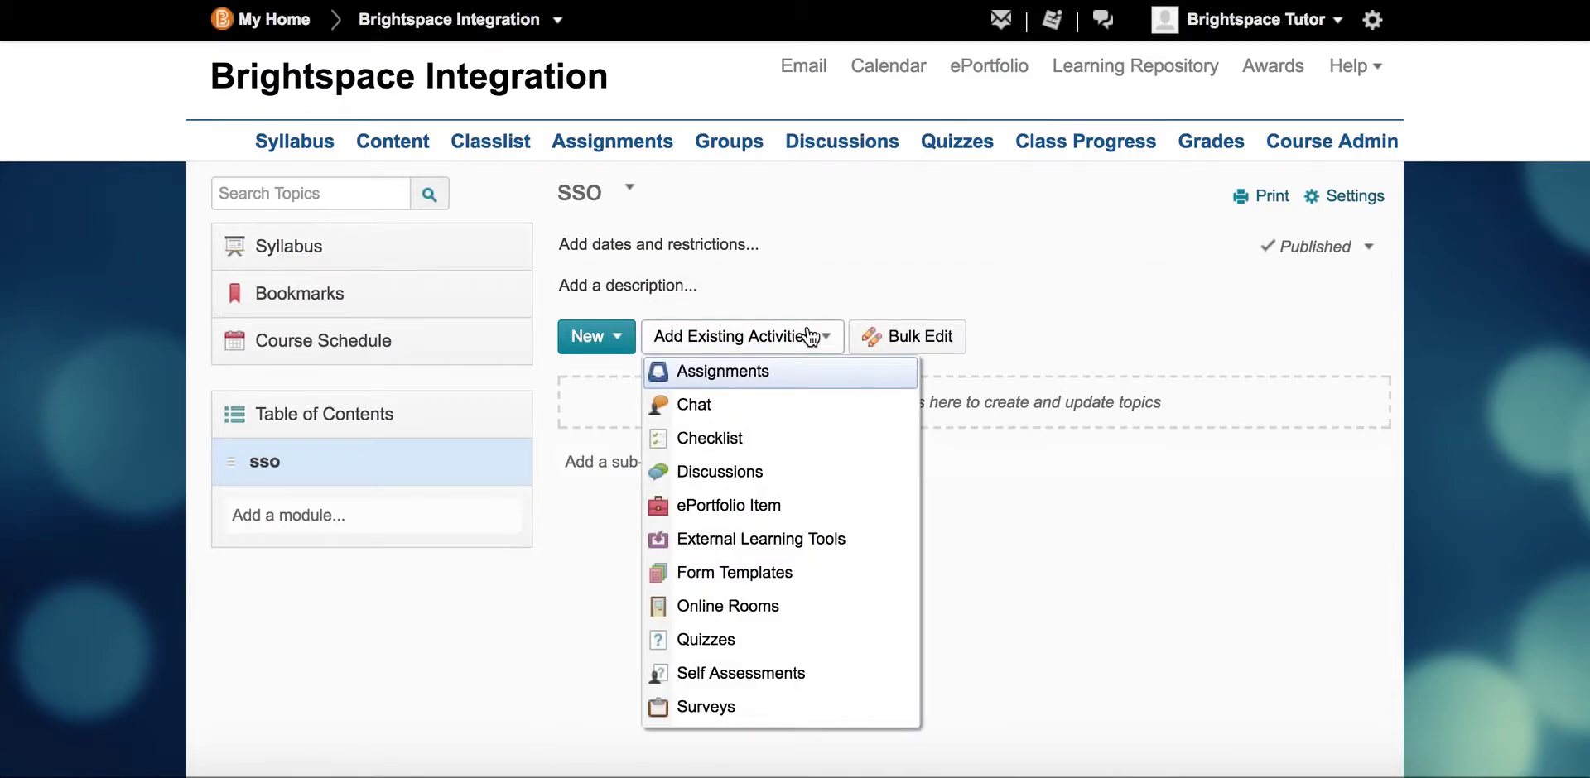
click(790, 529)
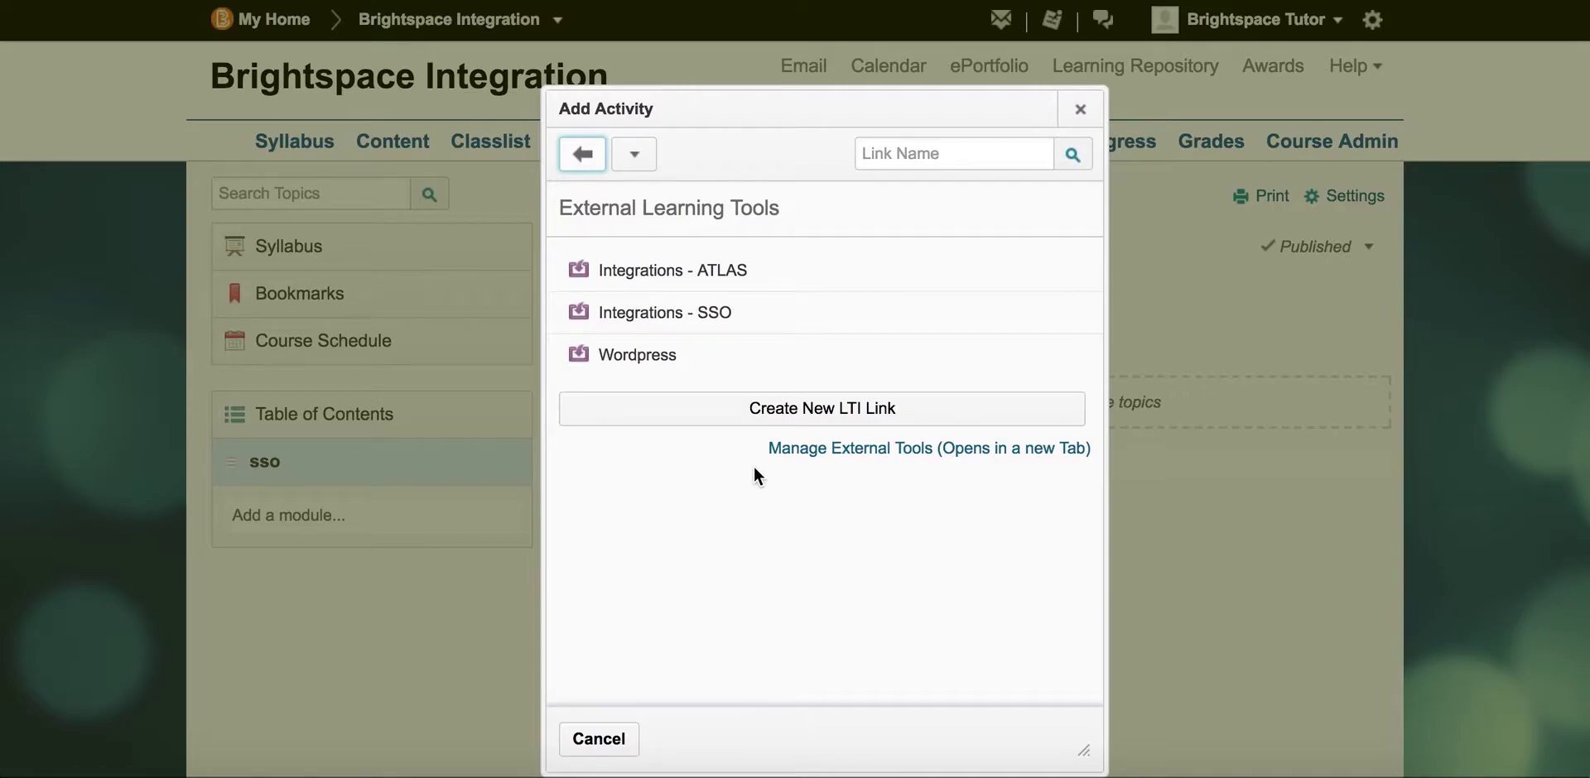
click(769, 322)
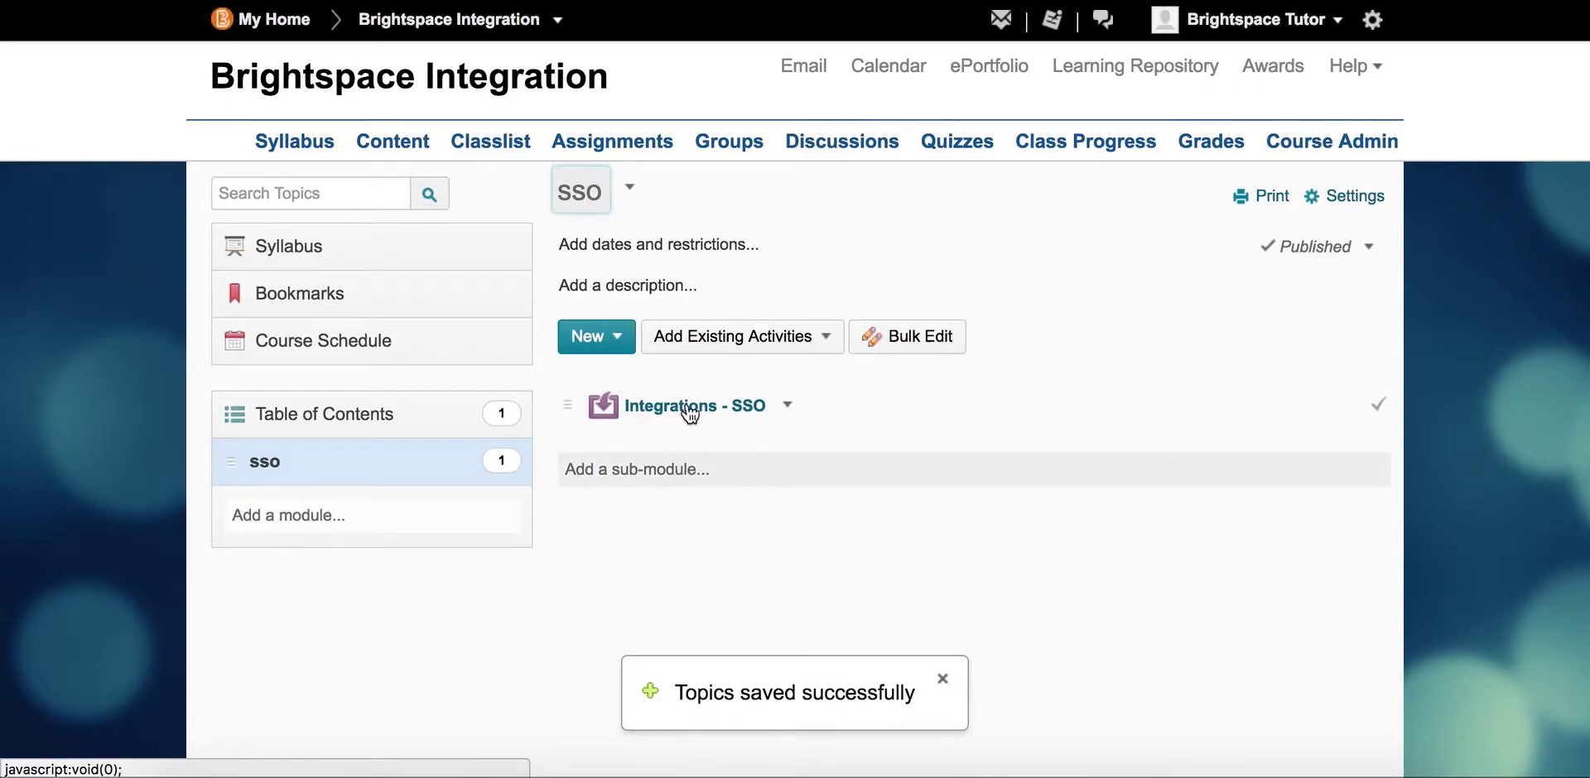
Step: Create a module named "My first assignment" and add the external learning tool Integrations - ATLAS to it
click(453, 517)
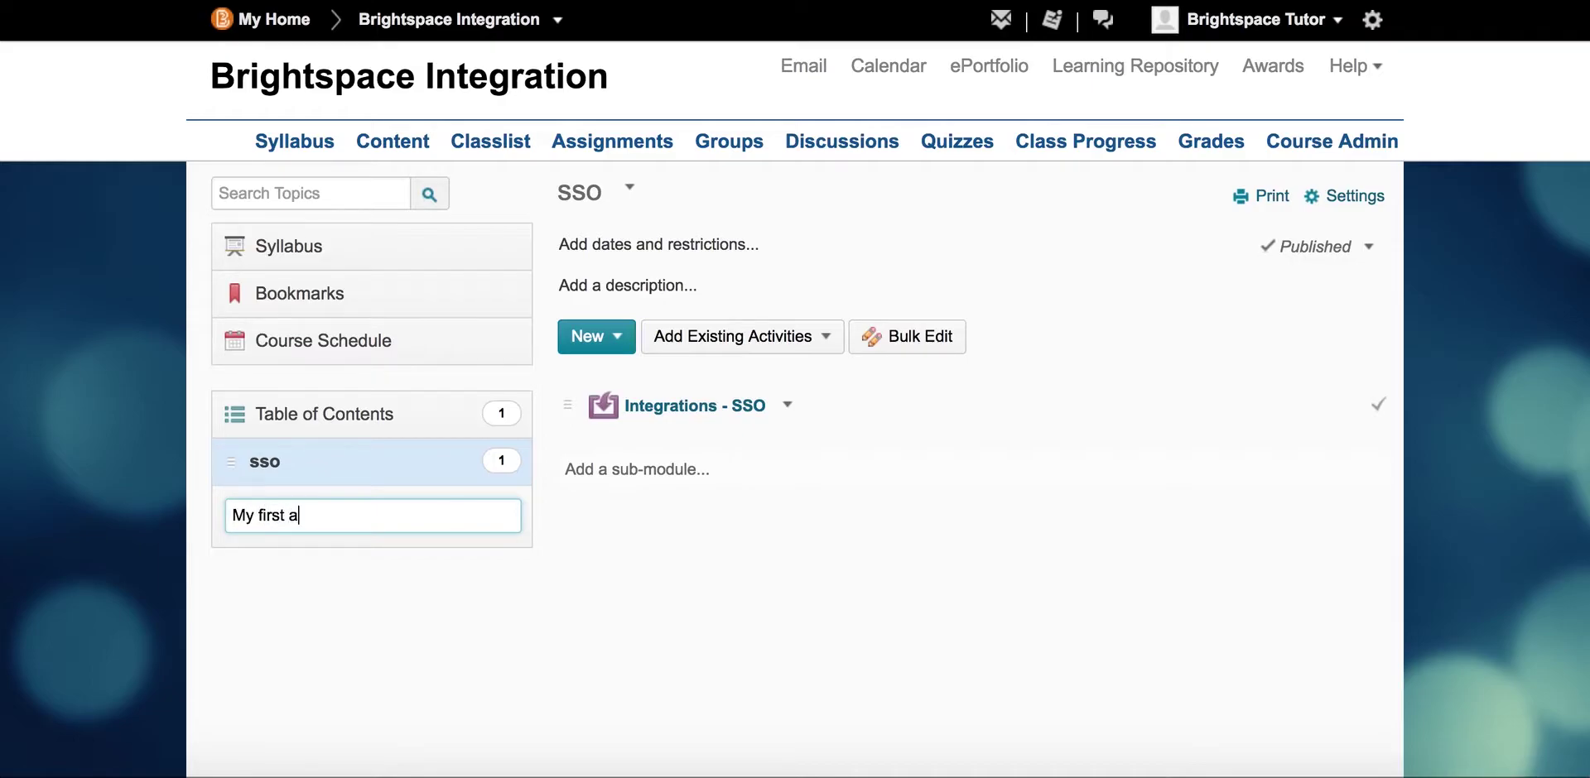
key(Return)
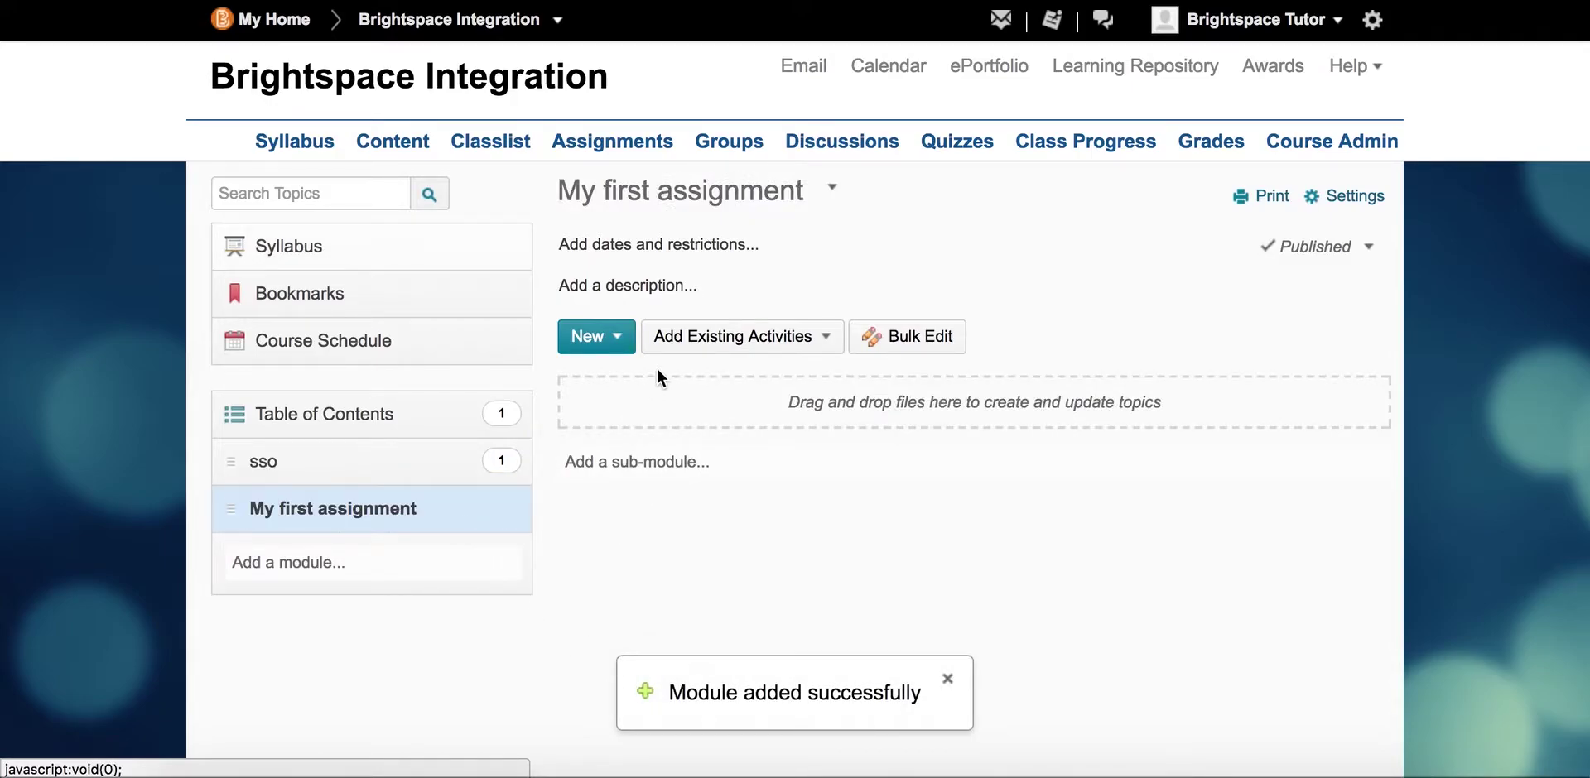
click(734, 342)
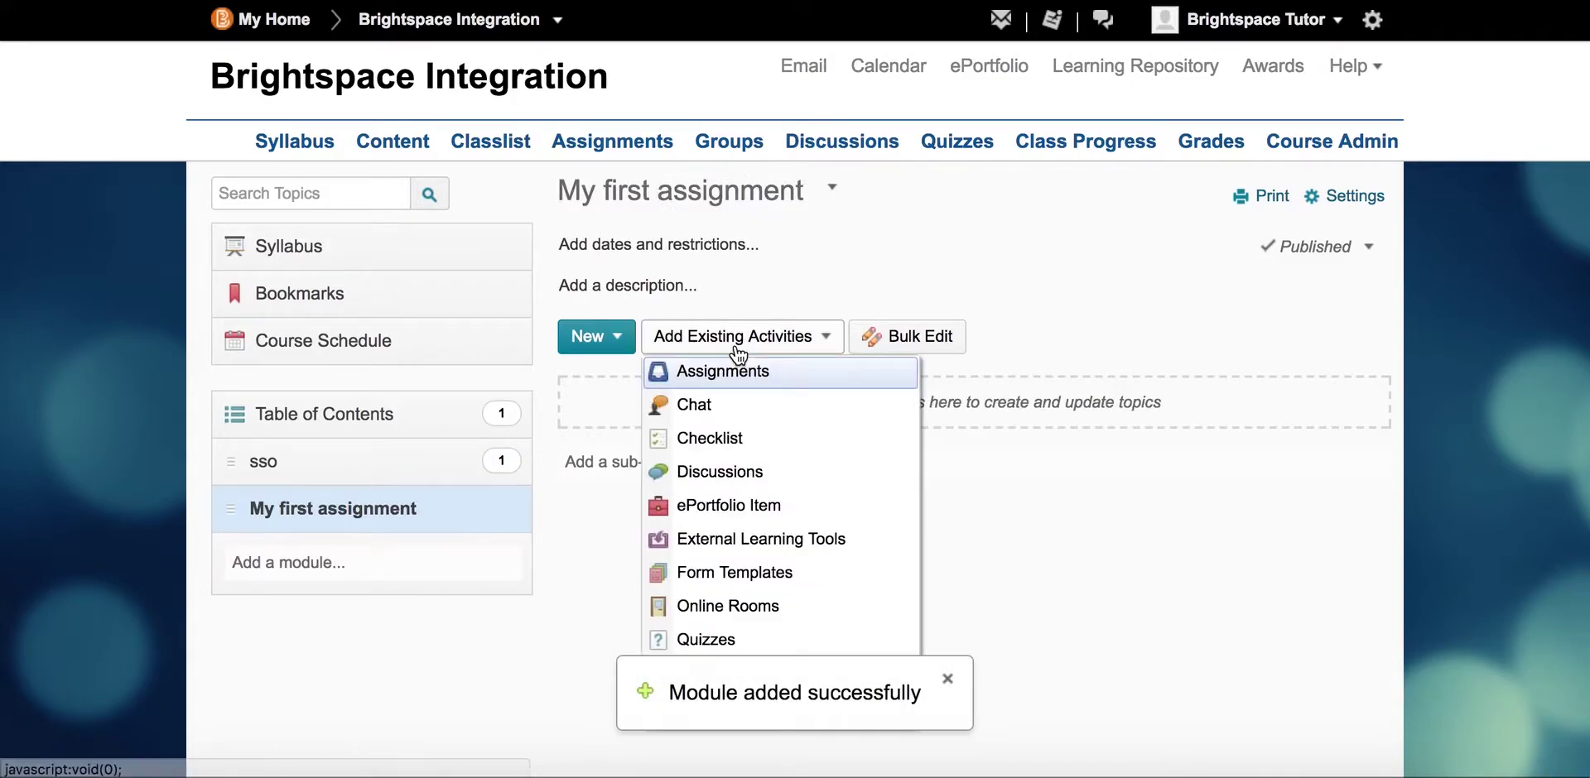
click(751, 546)
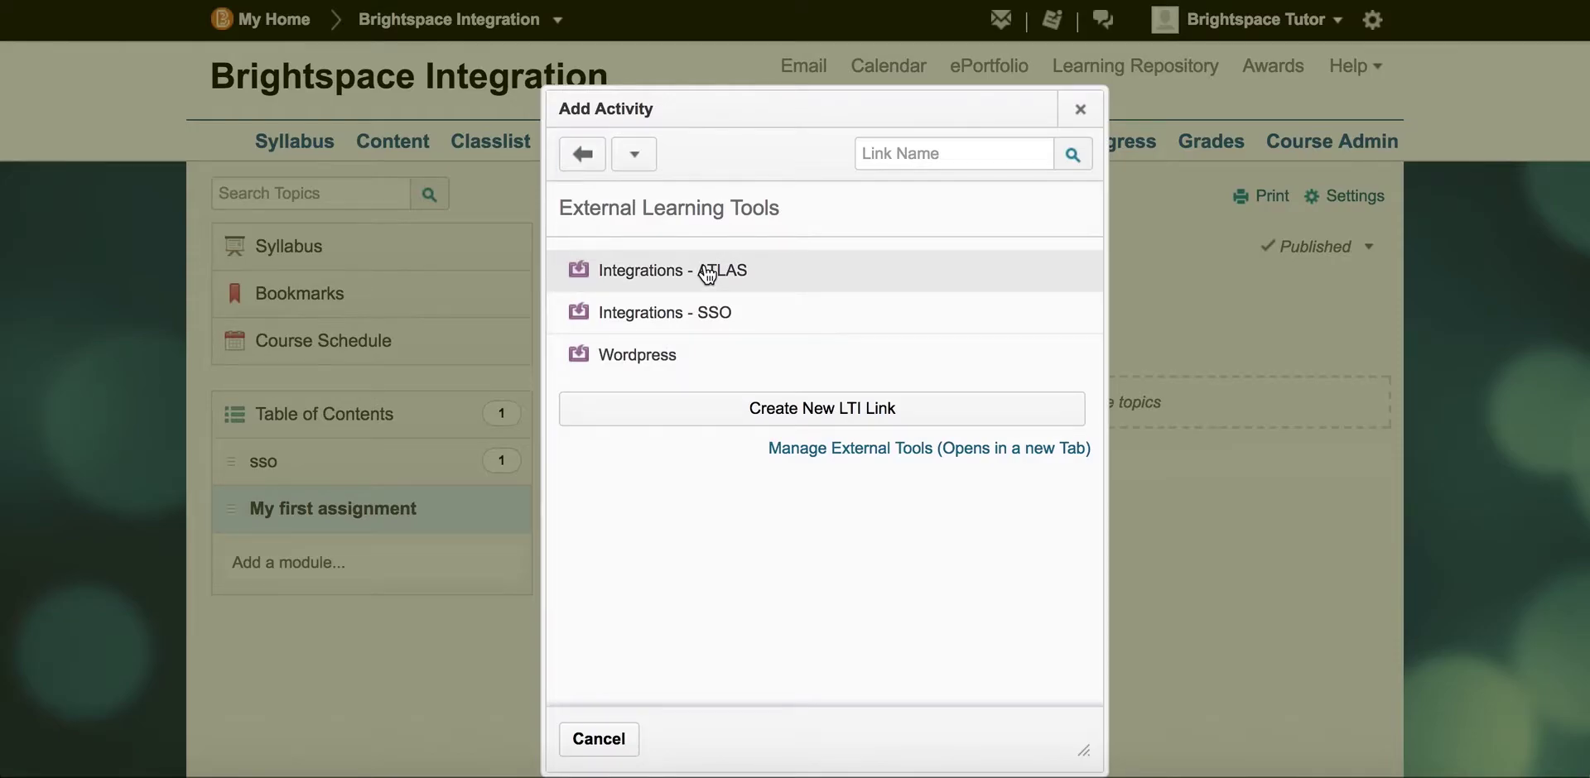
click(707, 272)
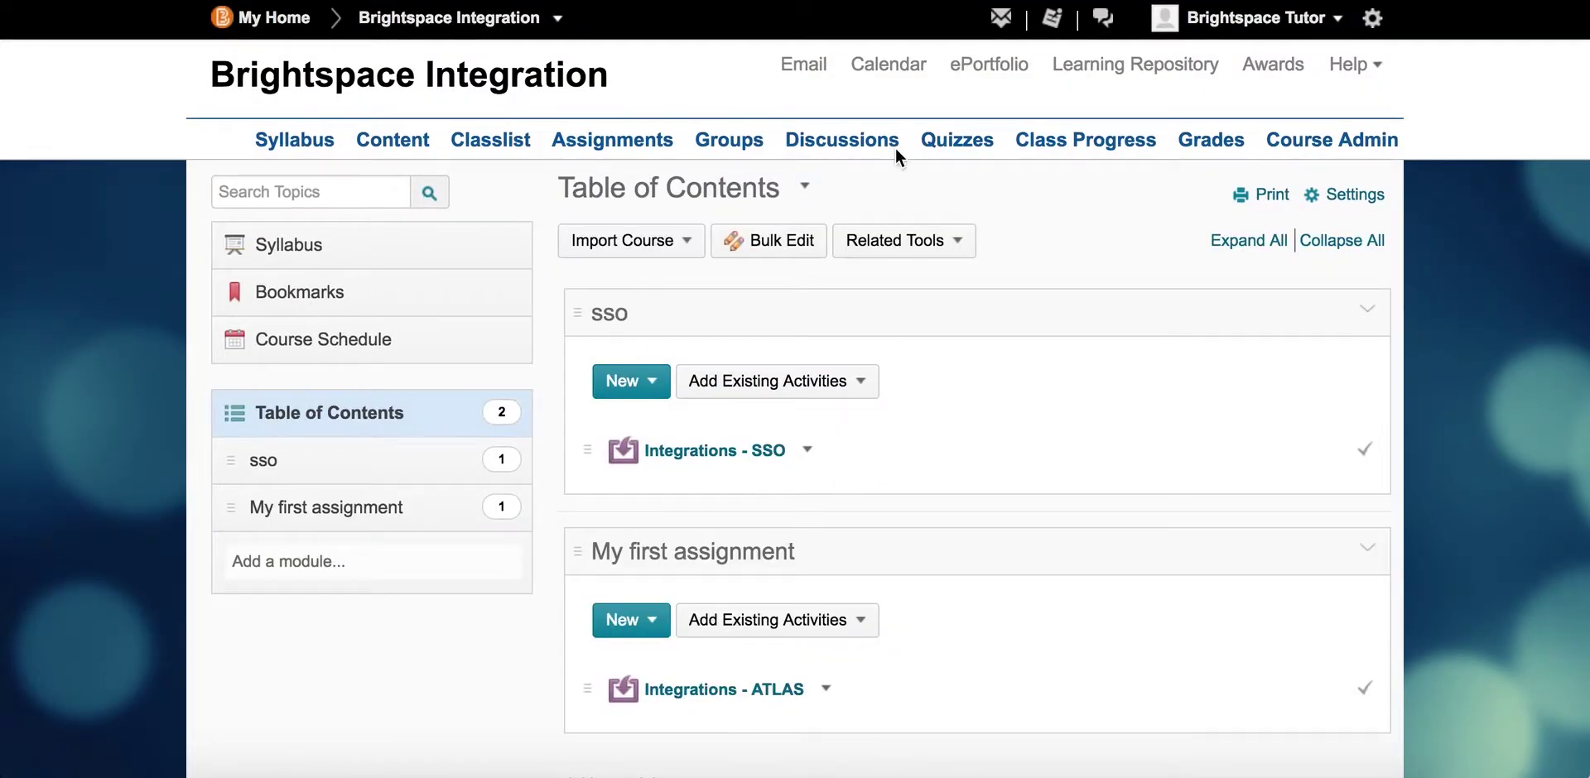
Step: Launch Integrations - SSO from the sso module and look through the embedded PebblePad home page
click(752, 456)
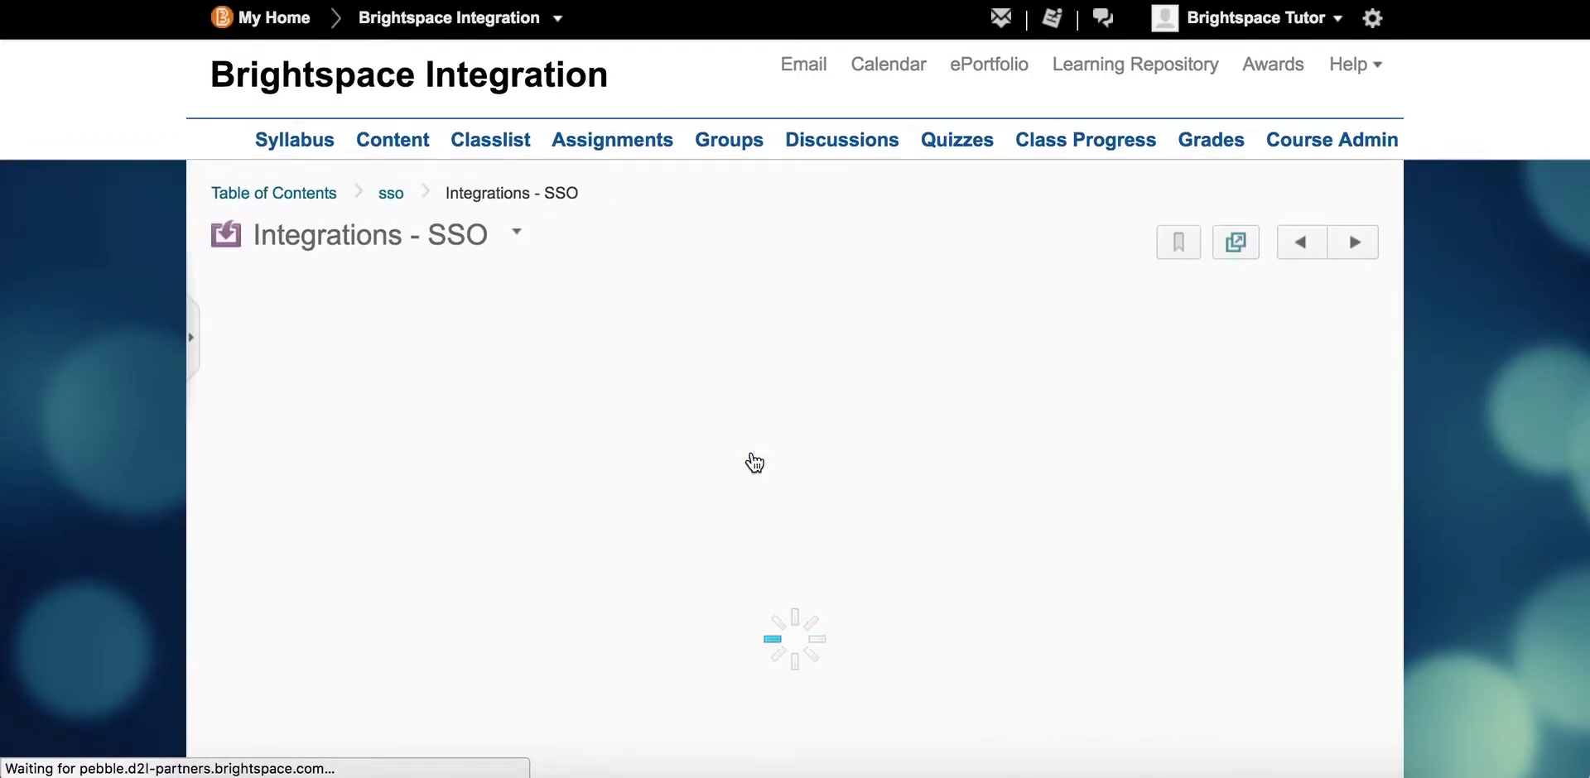
scroll(698, 637, down, 2)
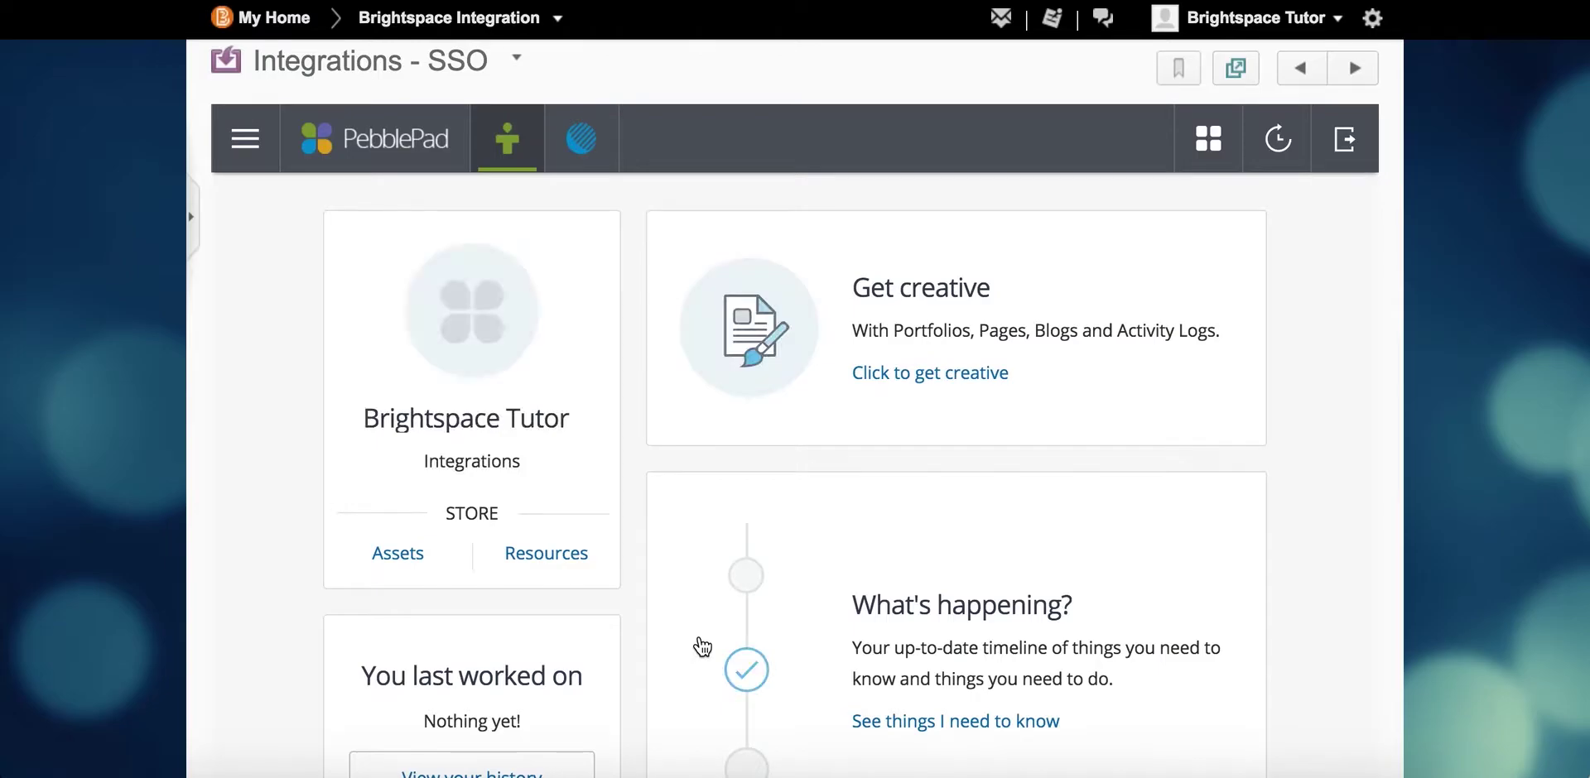
scroll(635, 445, down, 2)
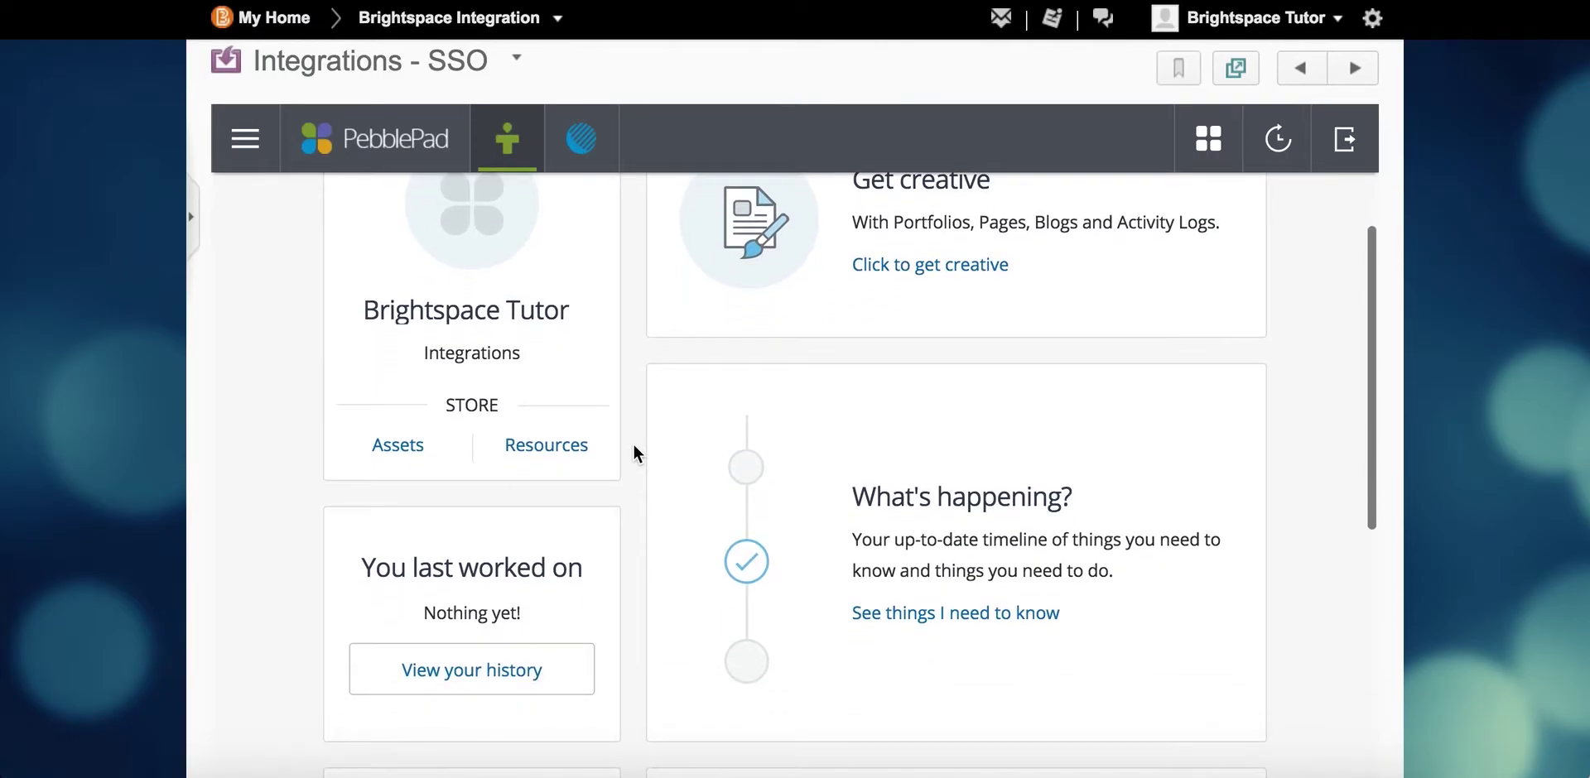
scroll(634, 447, down, 4)
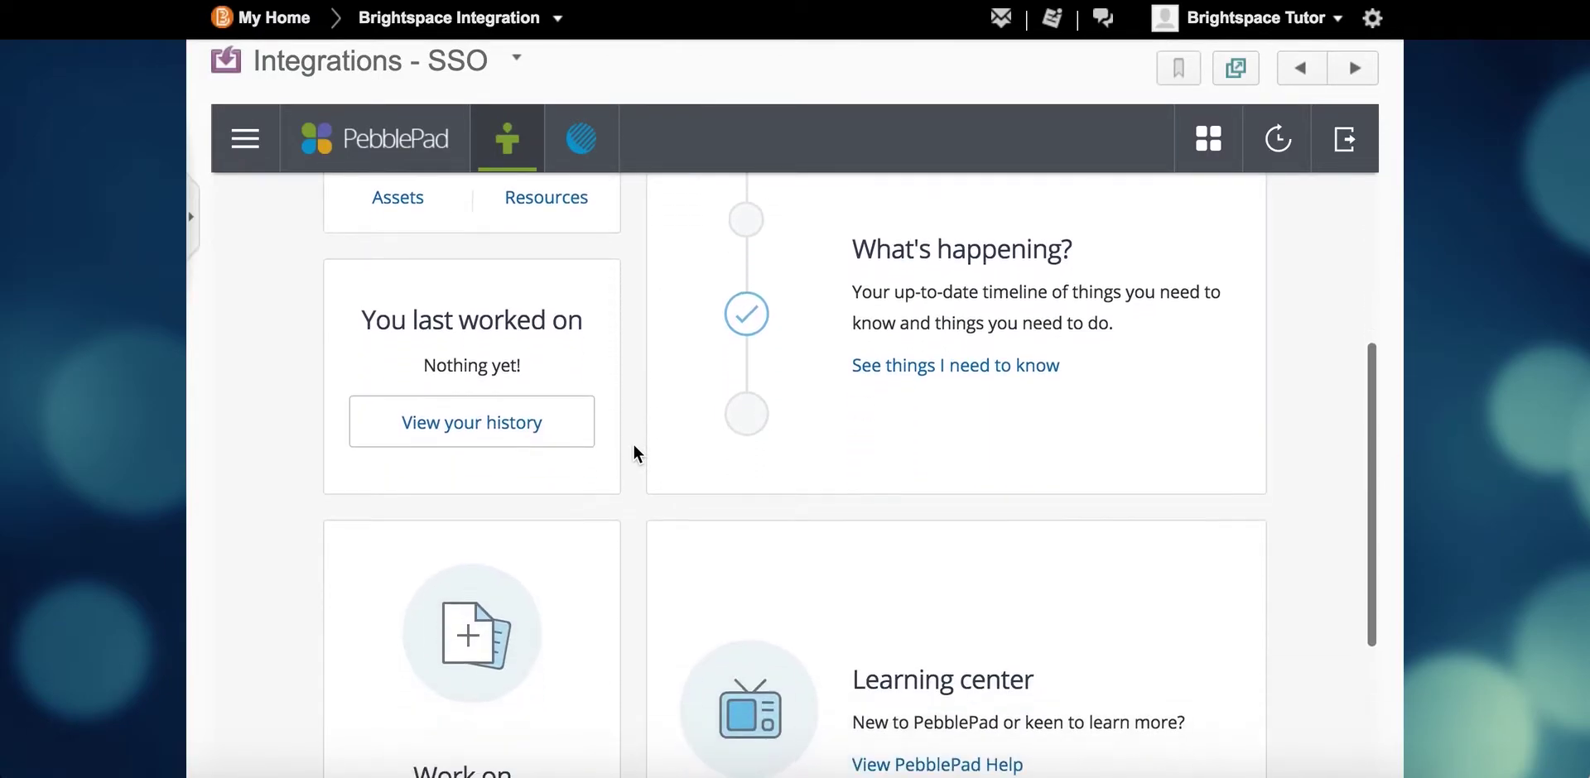
scroll(633, 441, up, 10)
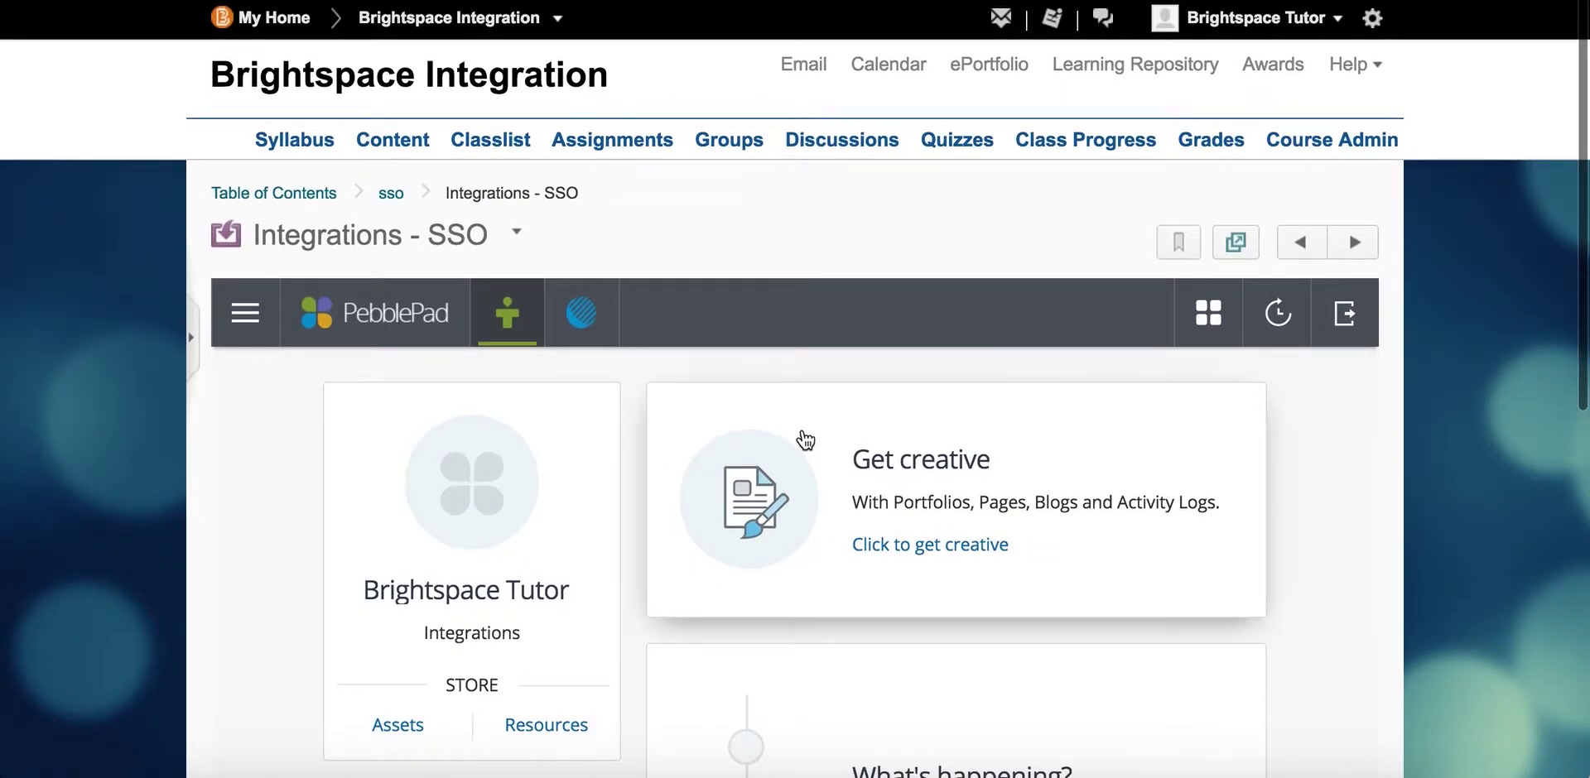
Step: Return to the course's table of contents and launch Integrations - ATLAS to review the new workspace's basic settings
click(264, 198)
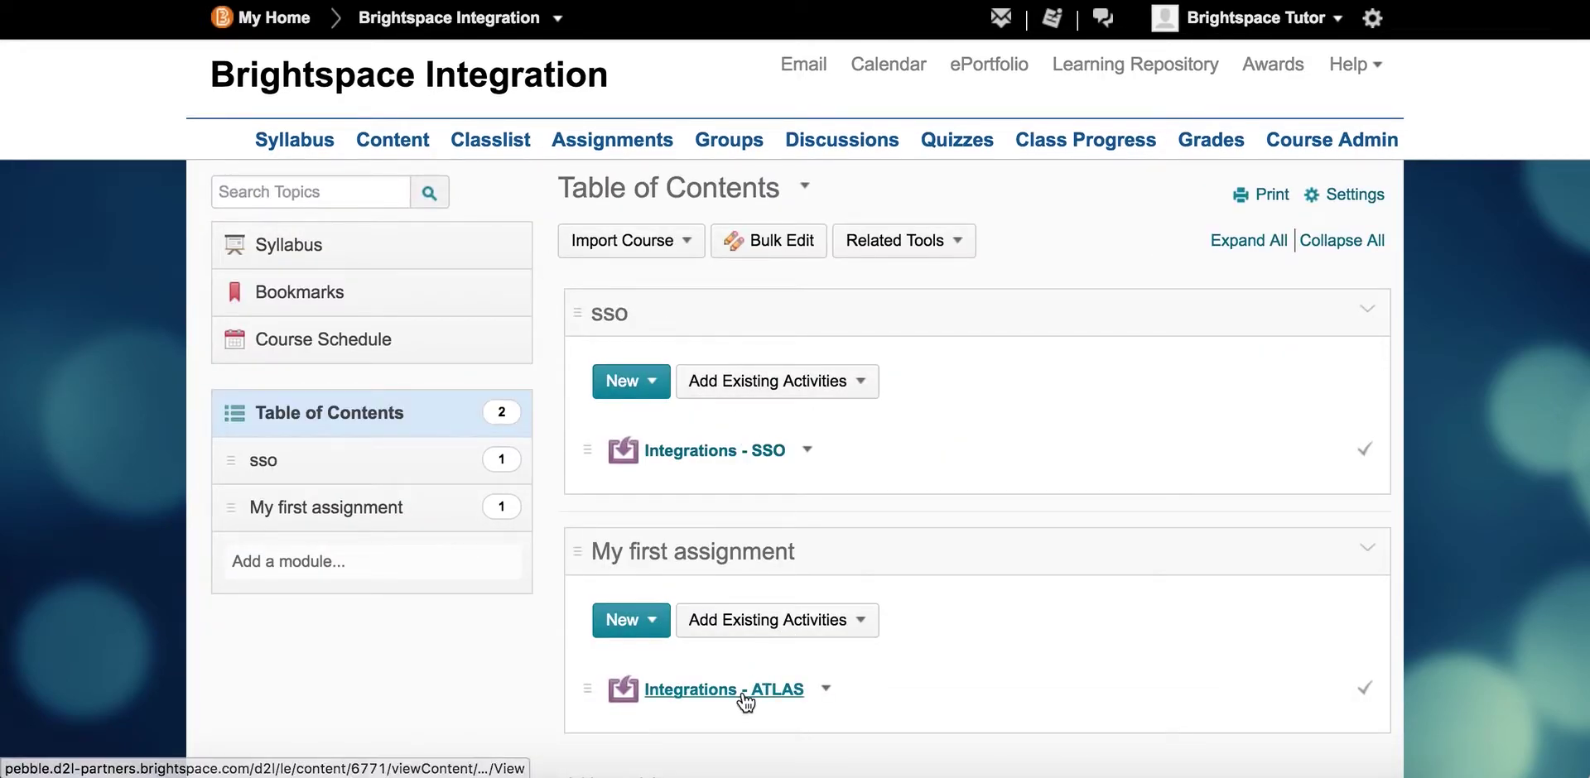
click(738, 695)
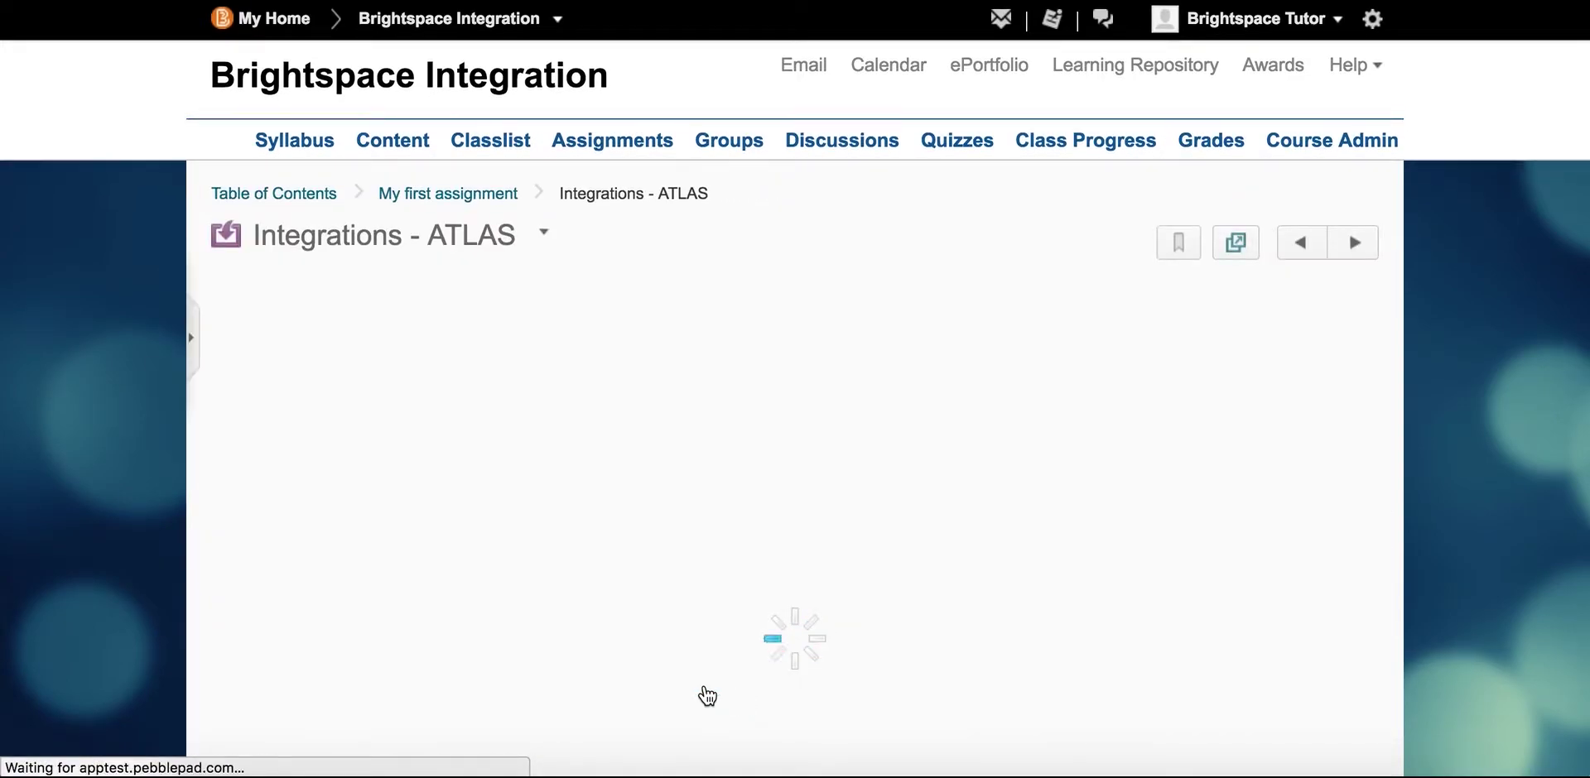
scroll(707, 696, down, 2)
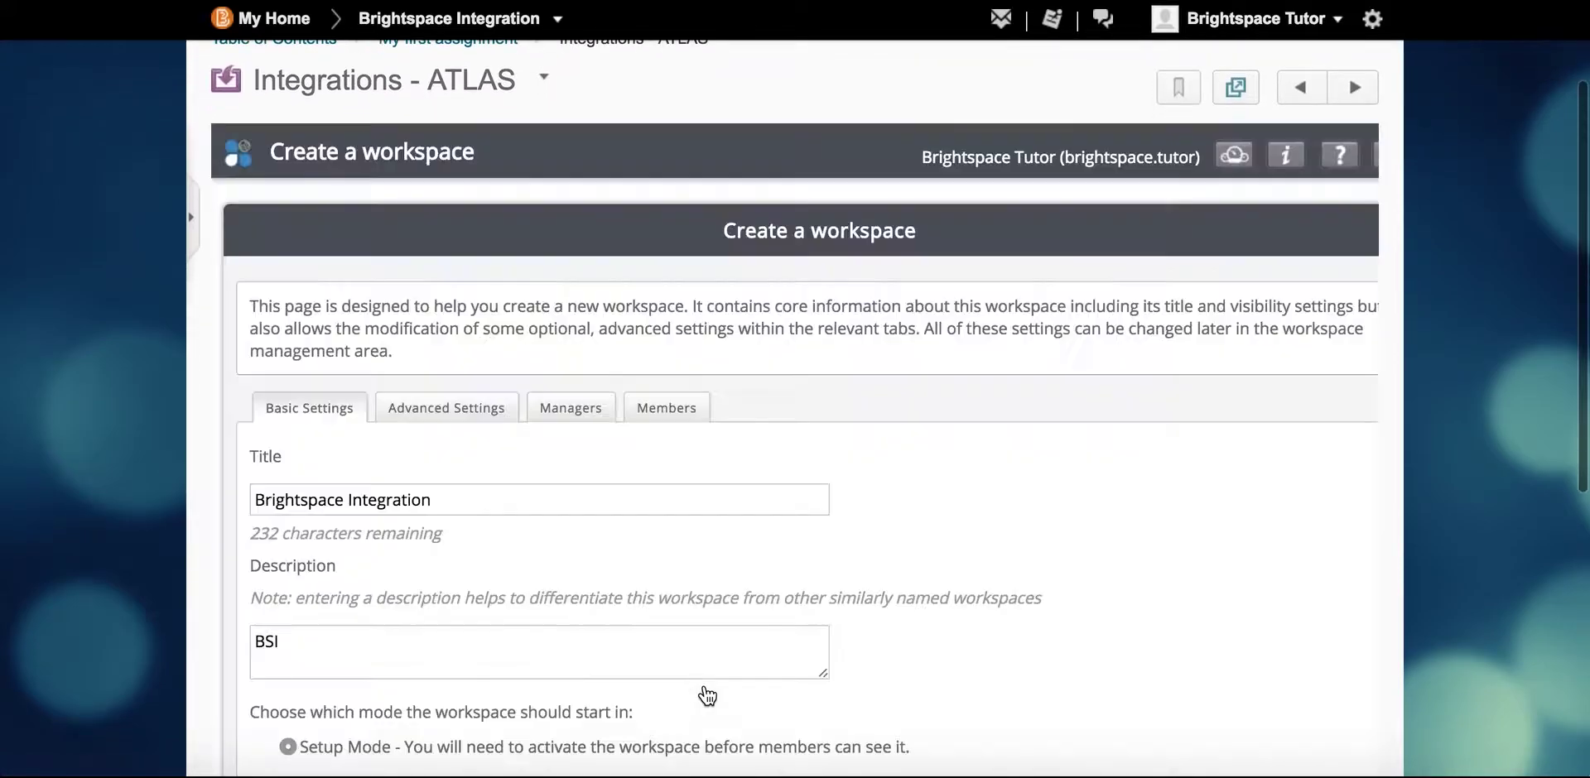
scroll(707, 696, down, 3)
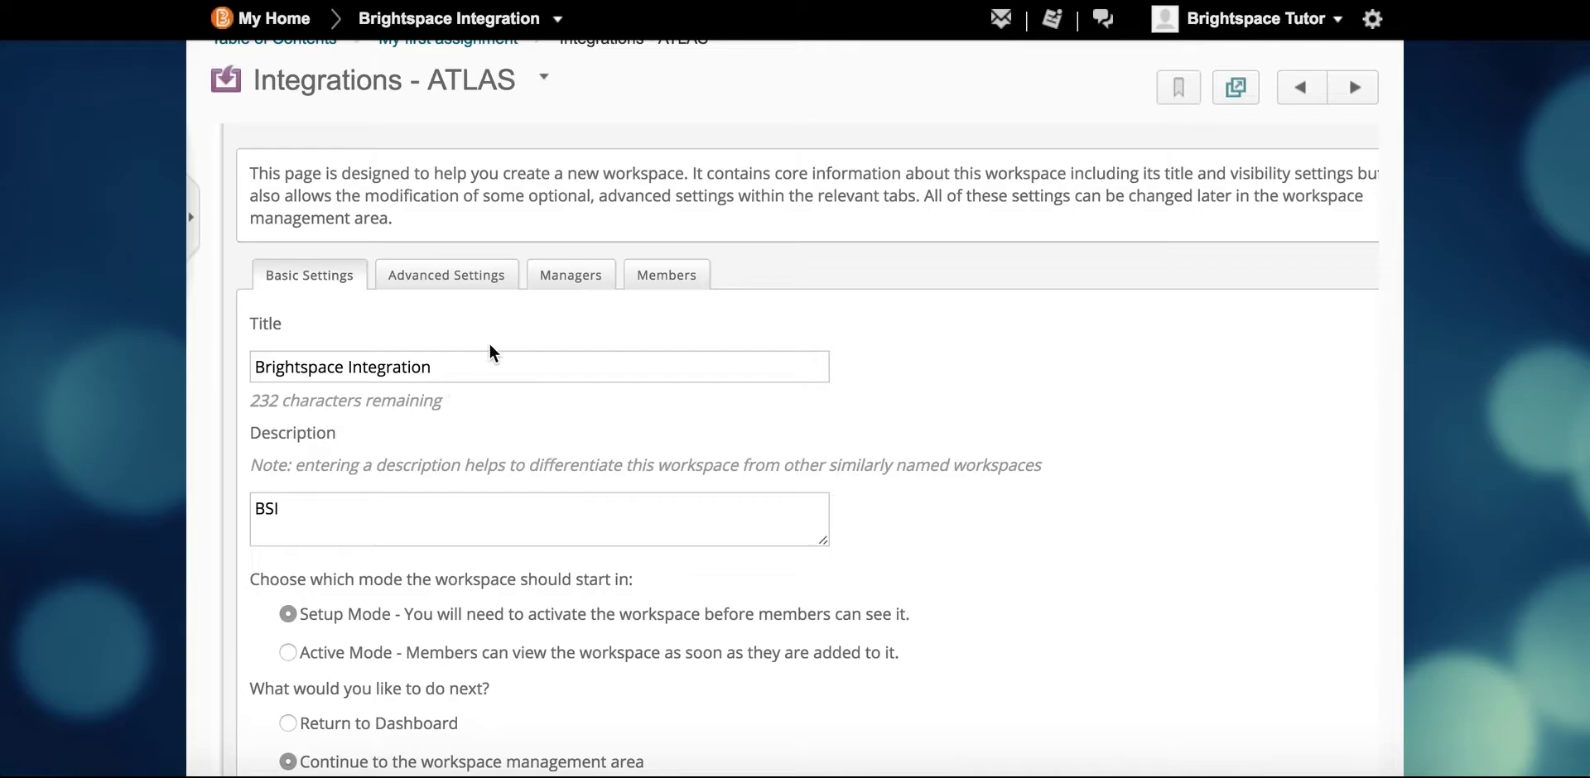
Step: Review the managers and members assigned to the new workspace and finish creating it
click(600, 277)
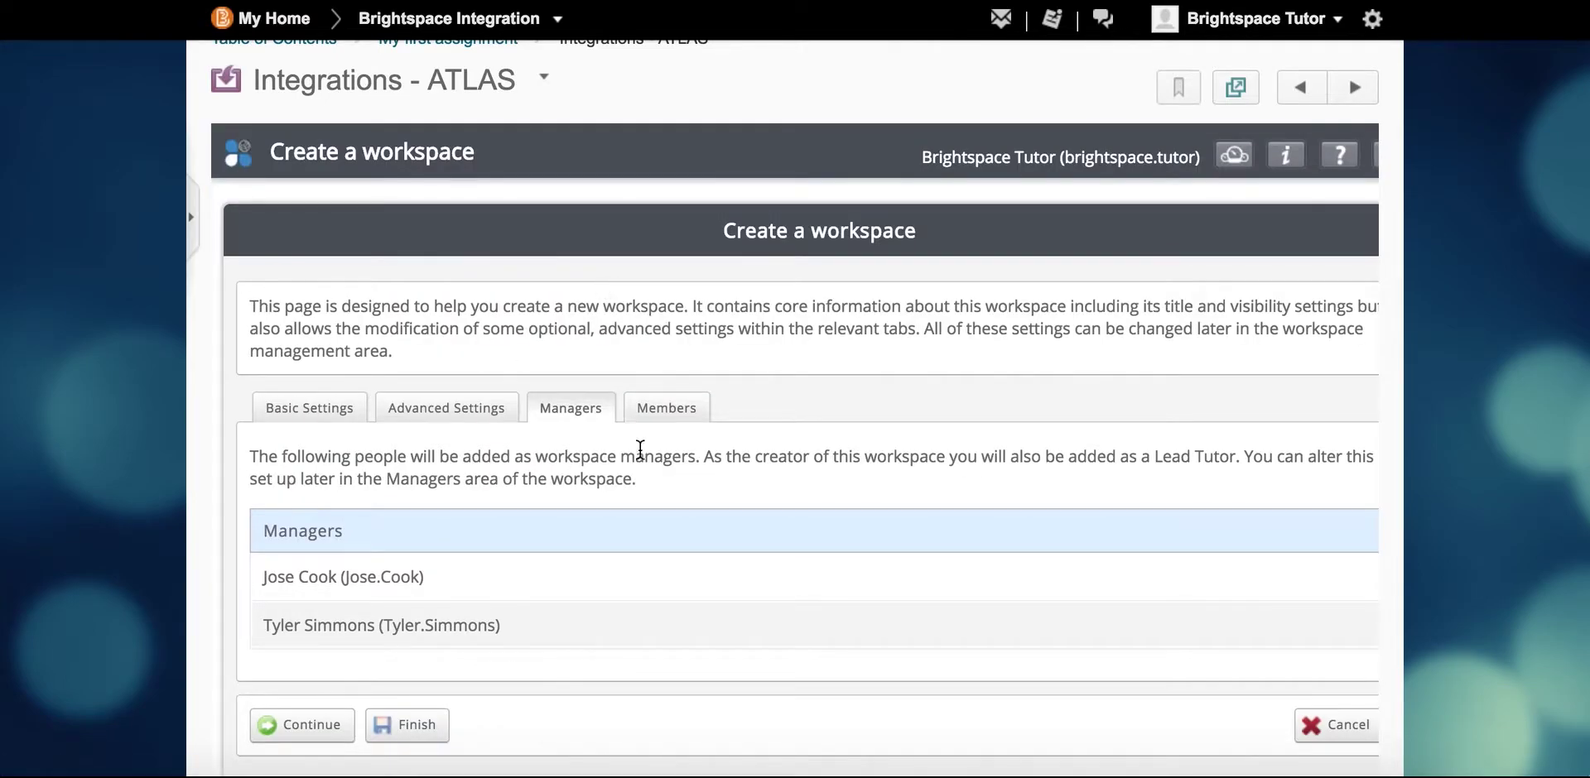
scroll(636, 466, down, 2)
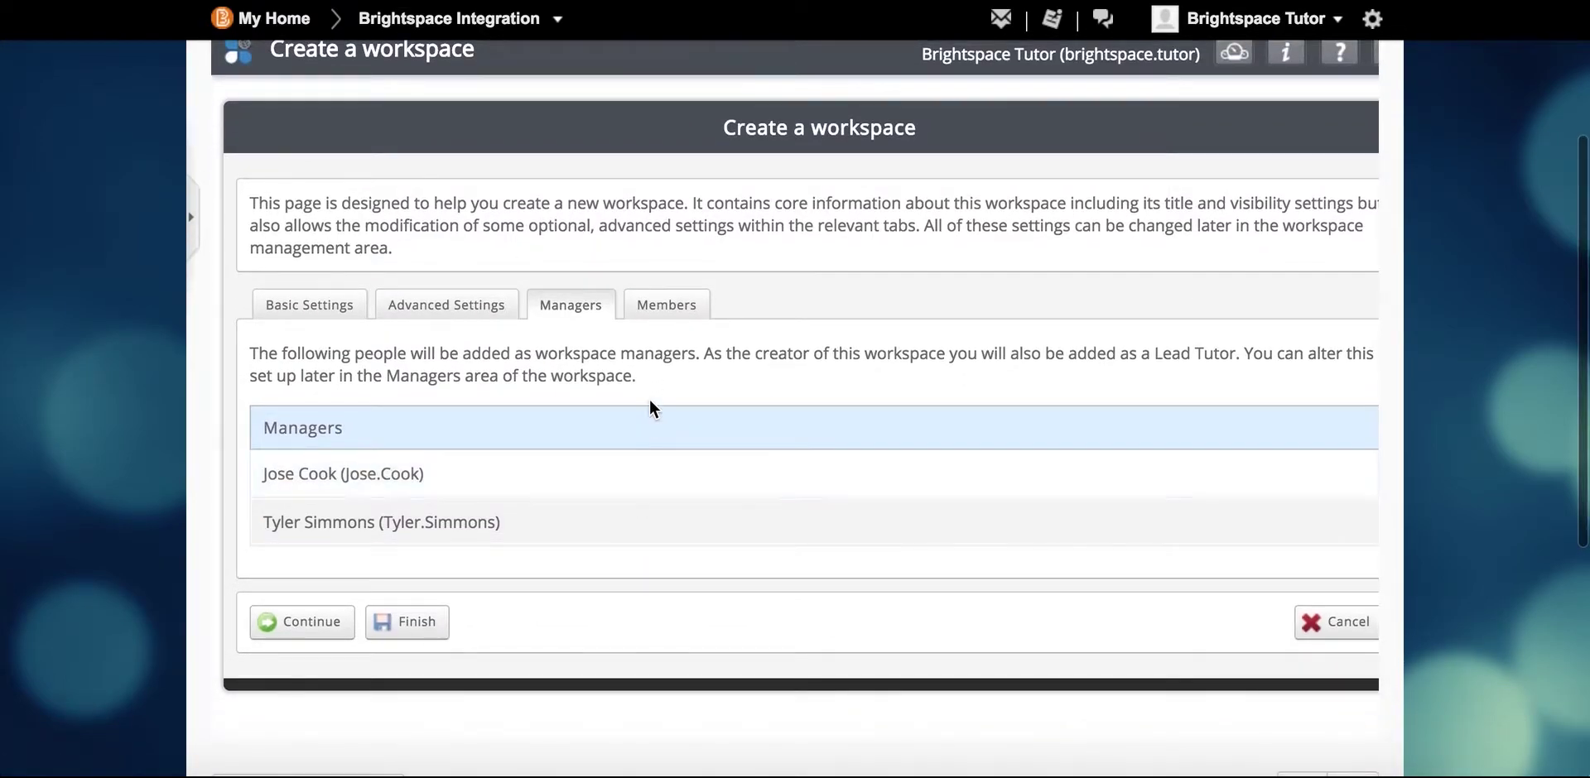
click(670, 318)
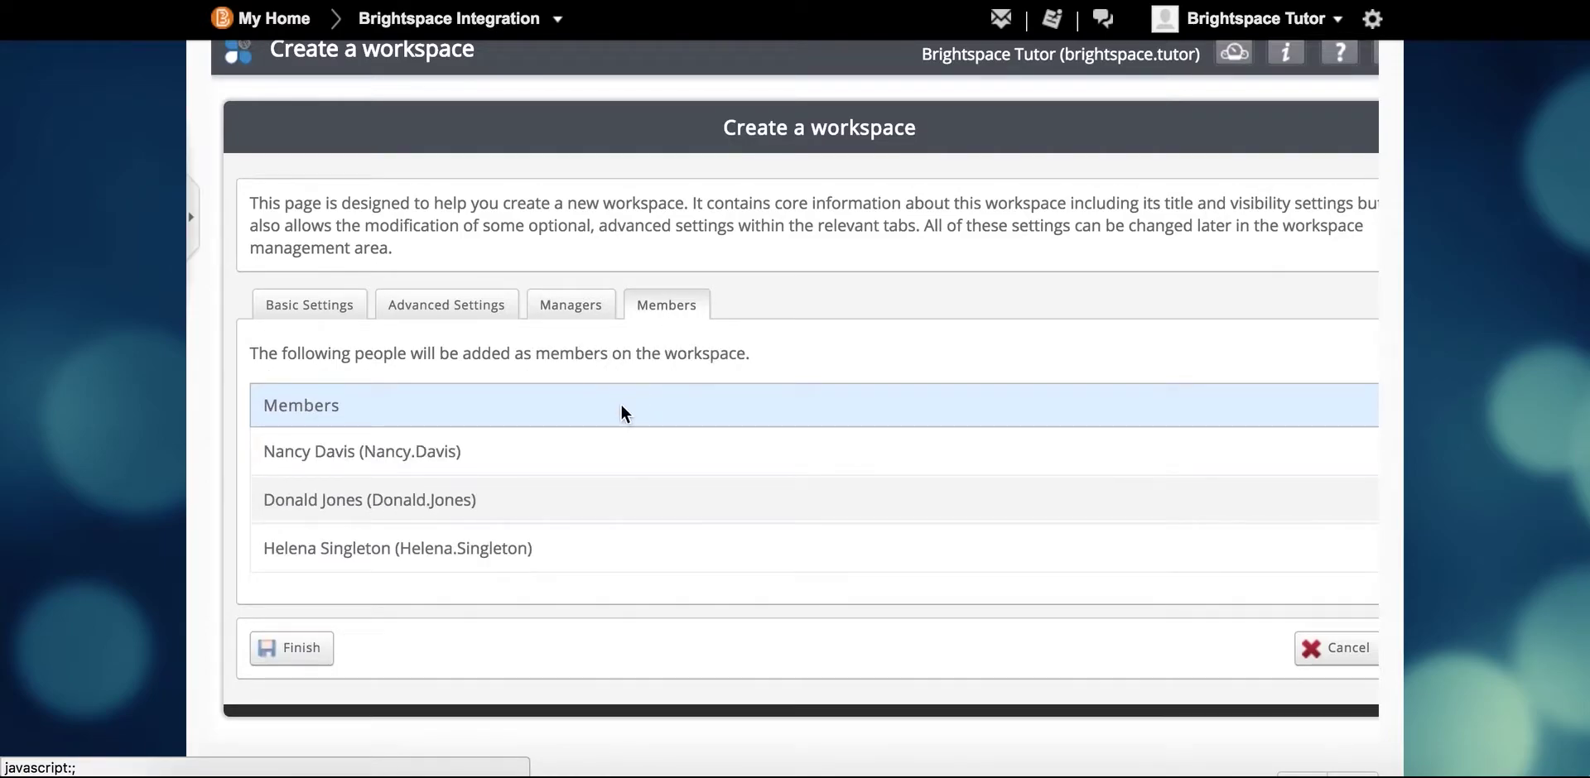
click(307, 646)
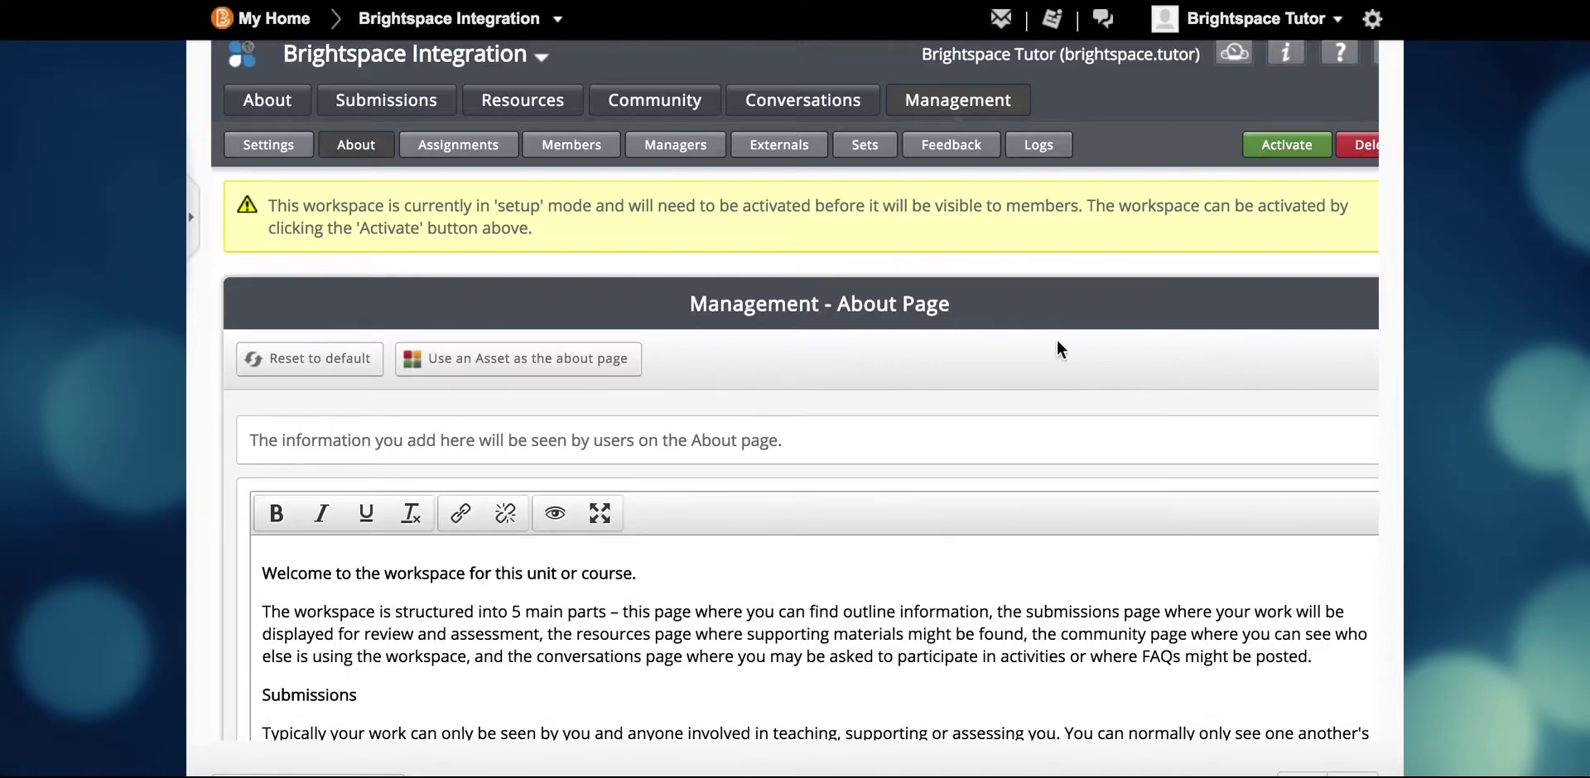
Step: Examine the synchronised member group and the managers' roles in the workspace's management area
click(606, 153)
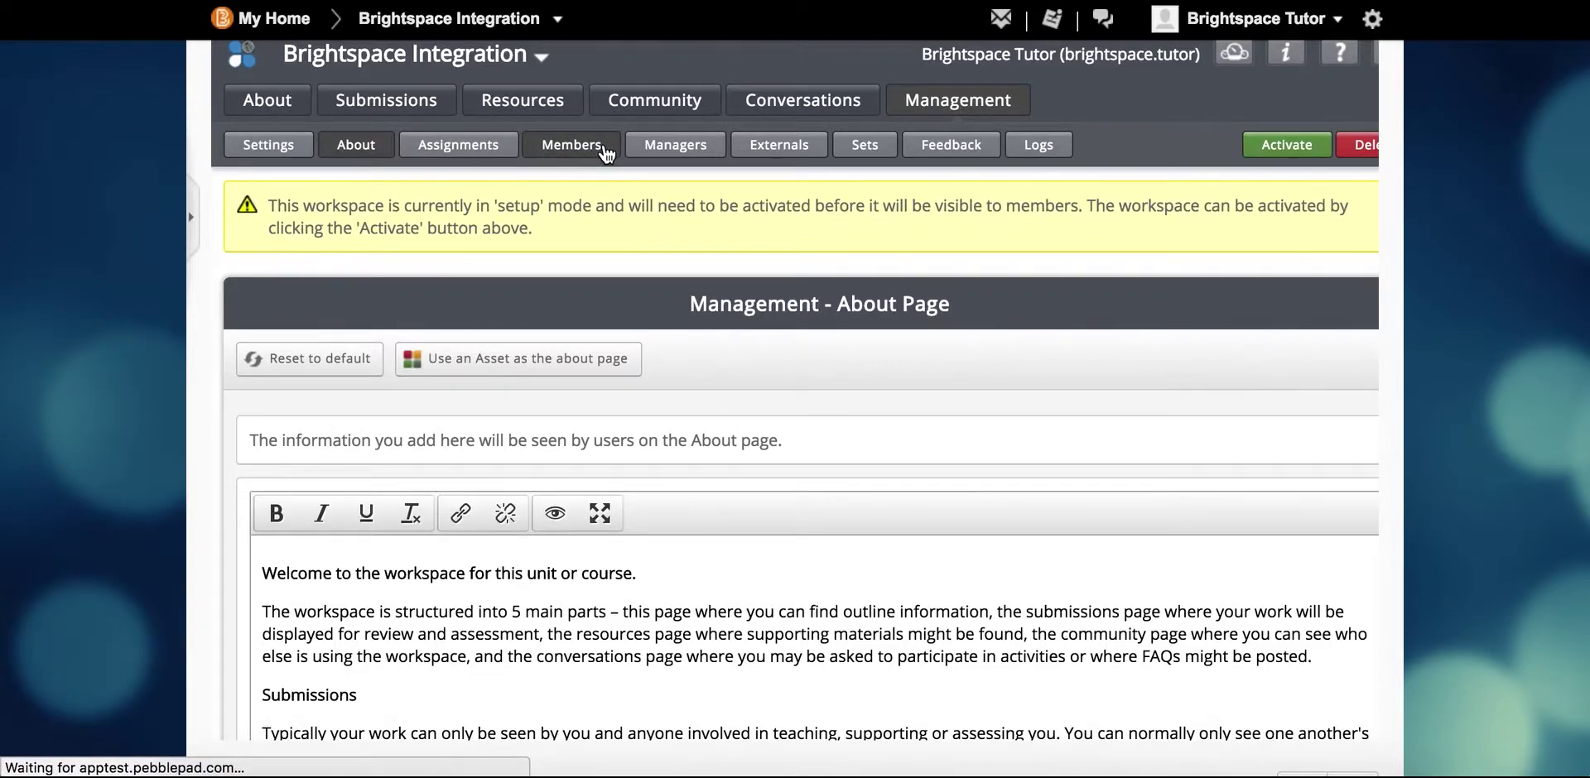
scroll(692, 463, down, 1)
scroll(692, 457, down, 3)
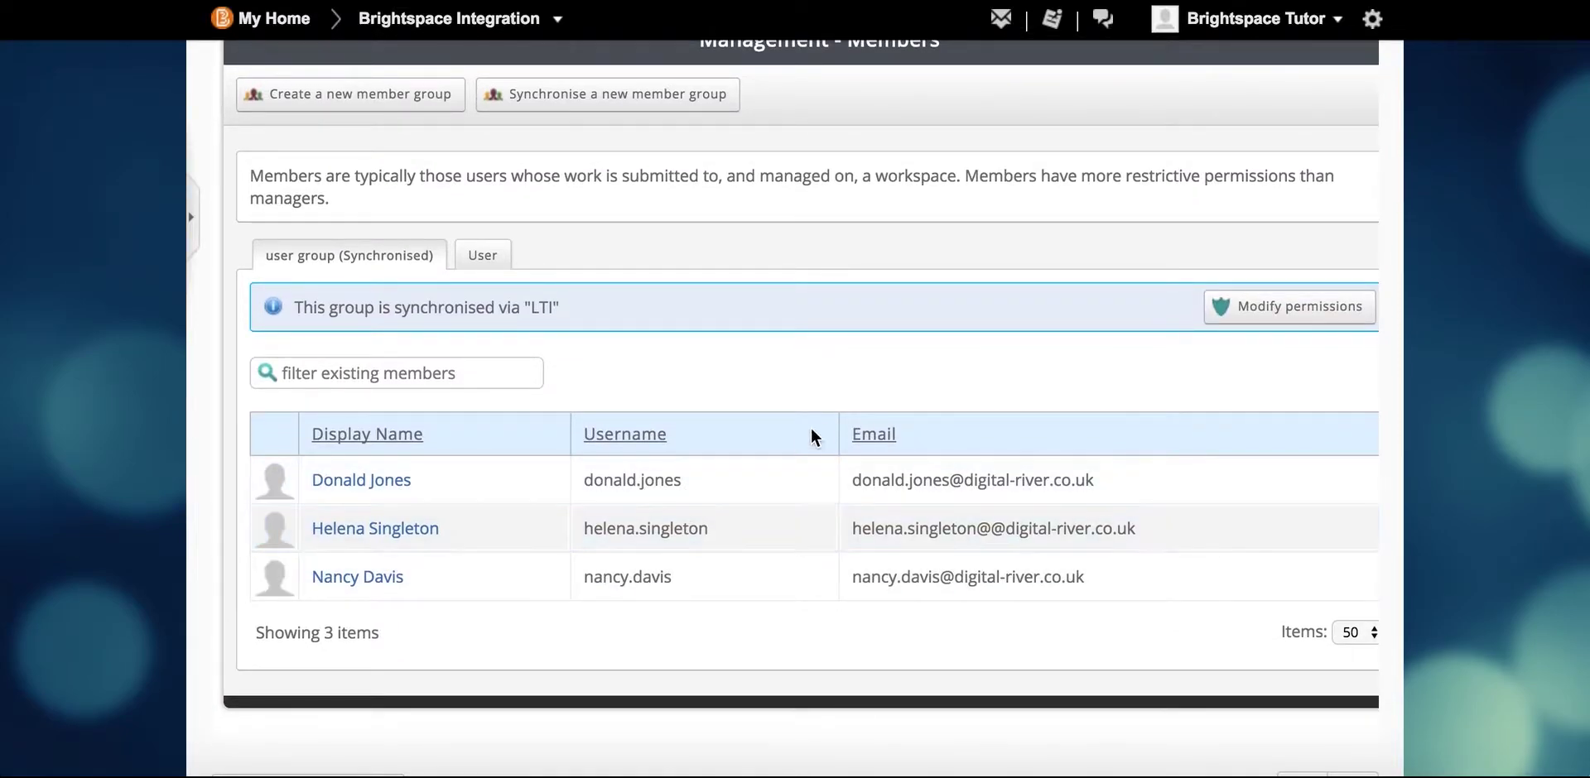
scroll(830, 366, up, 3)
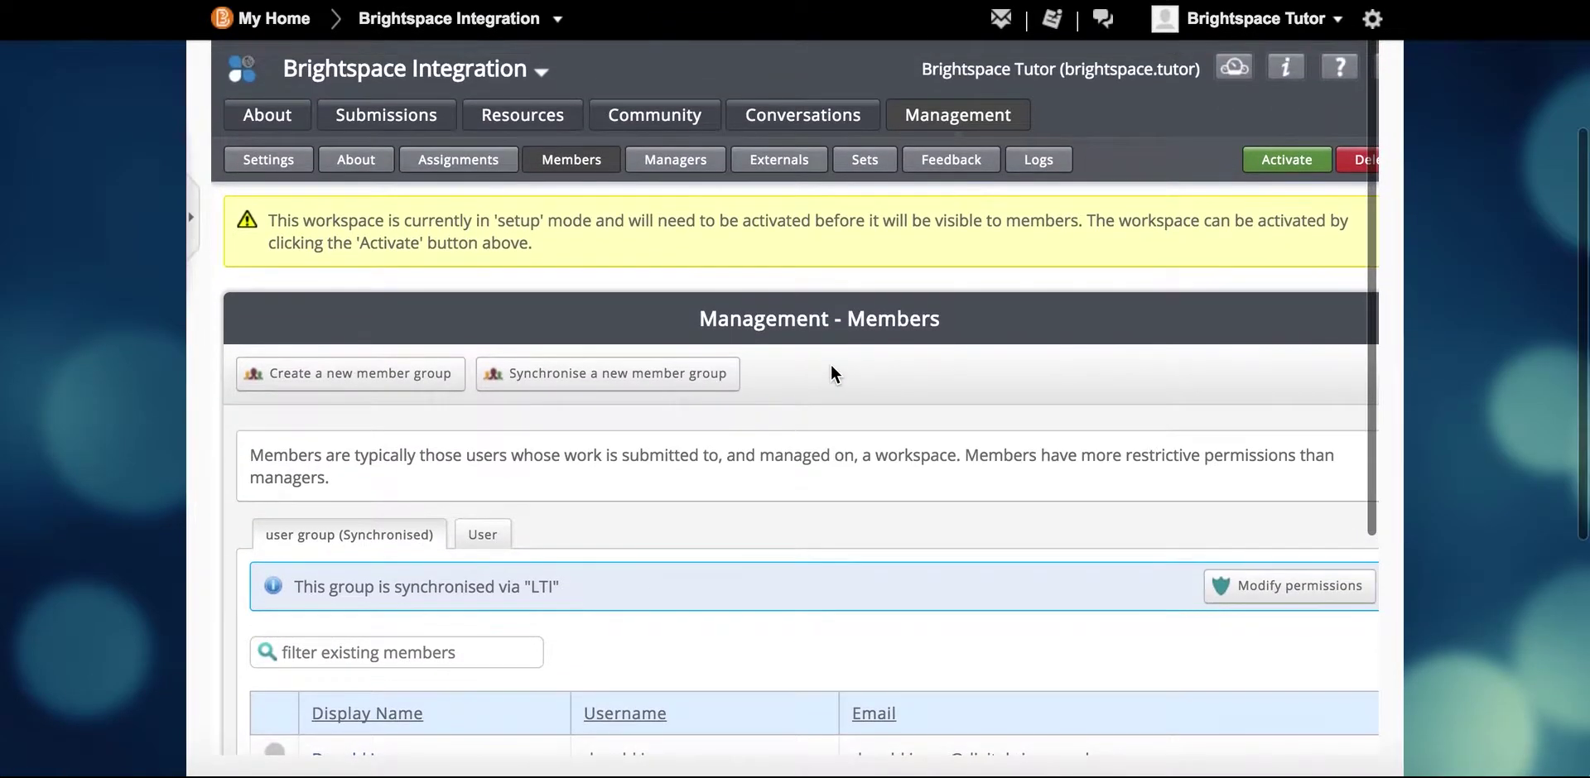
click(716, 158)
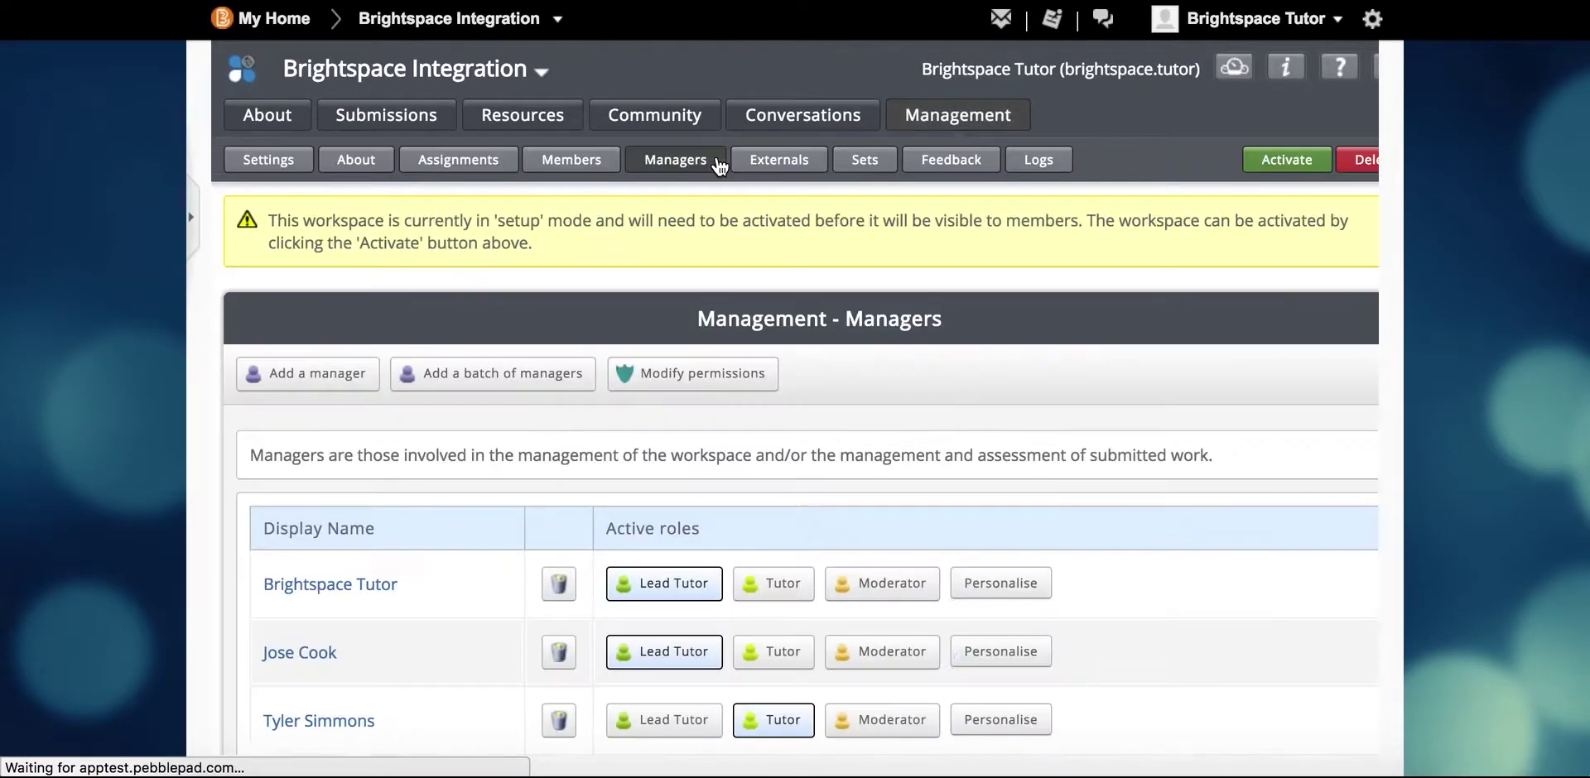
scroll(787, 454, down, 2)
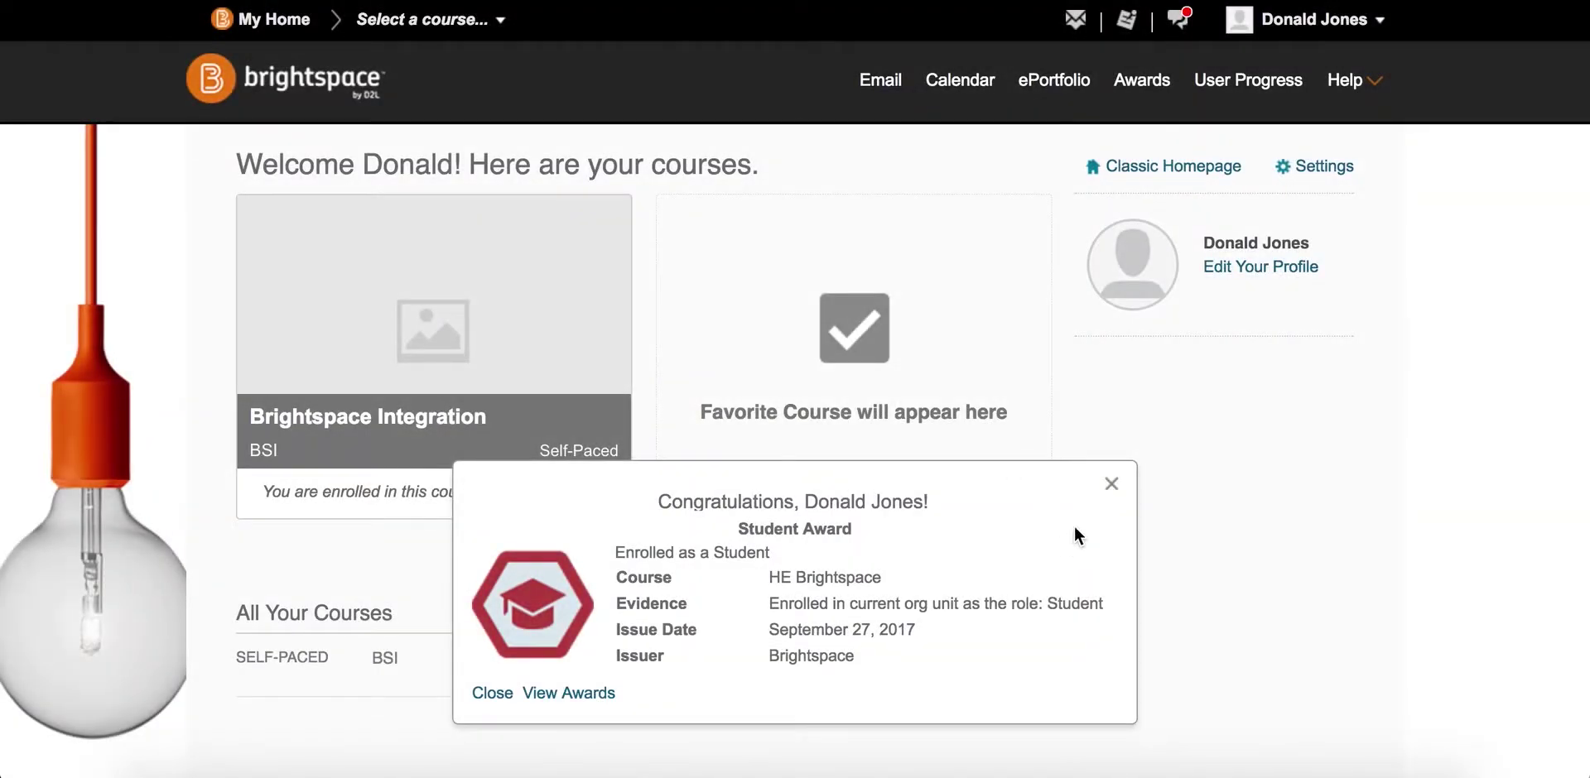
Step: In the student's account, dismiss the award notice and launch Integrations - SSO from the Brightspace Integration course's sso module
click(1109, 483)
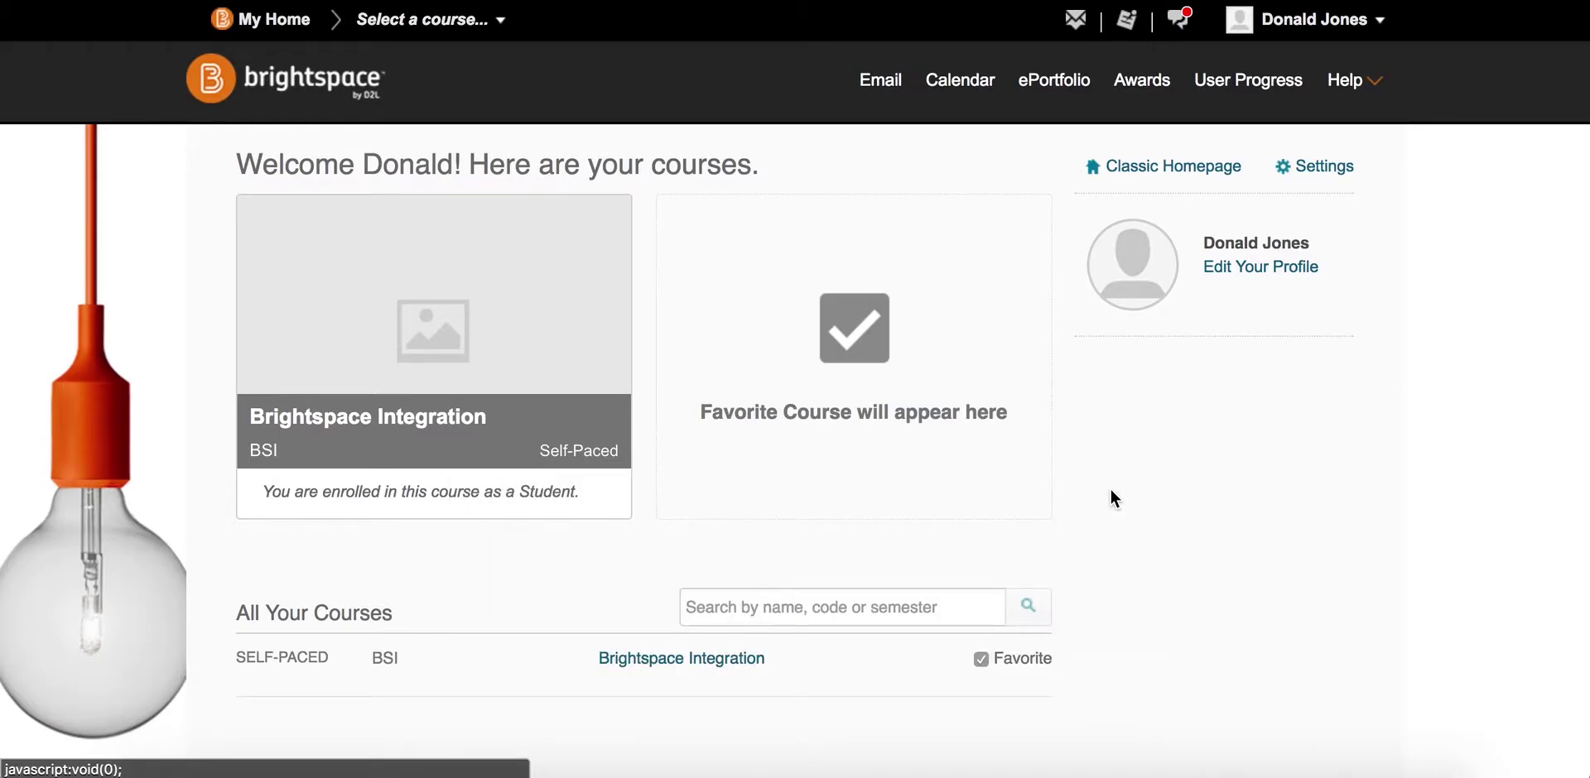
click(419, 418)
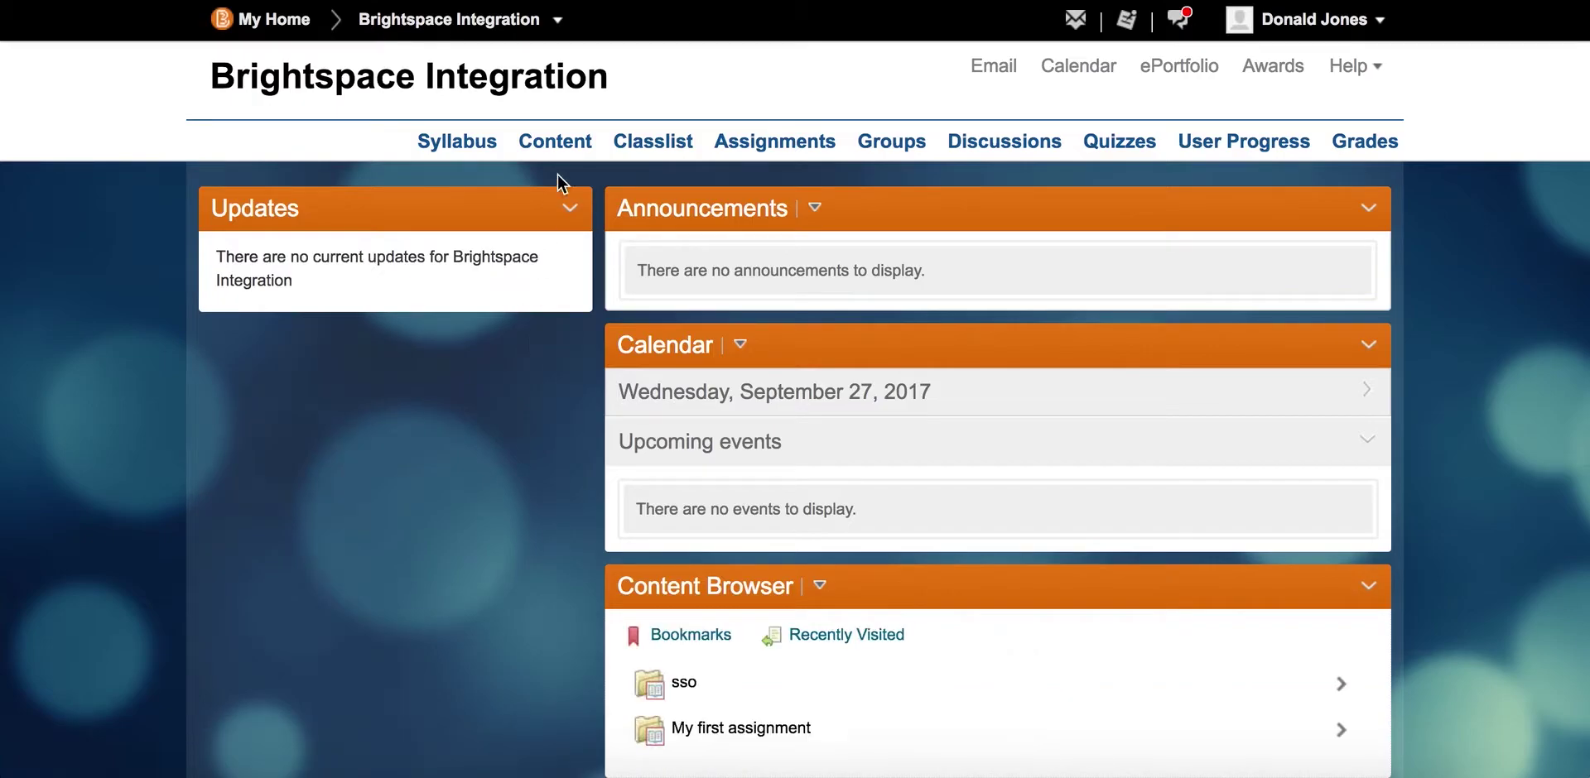
click(681, 694)
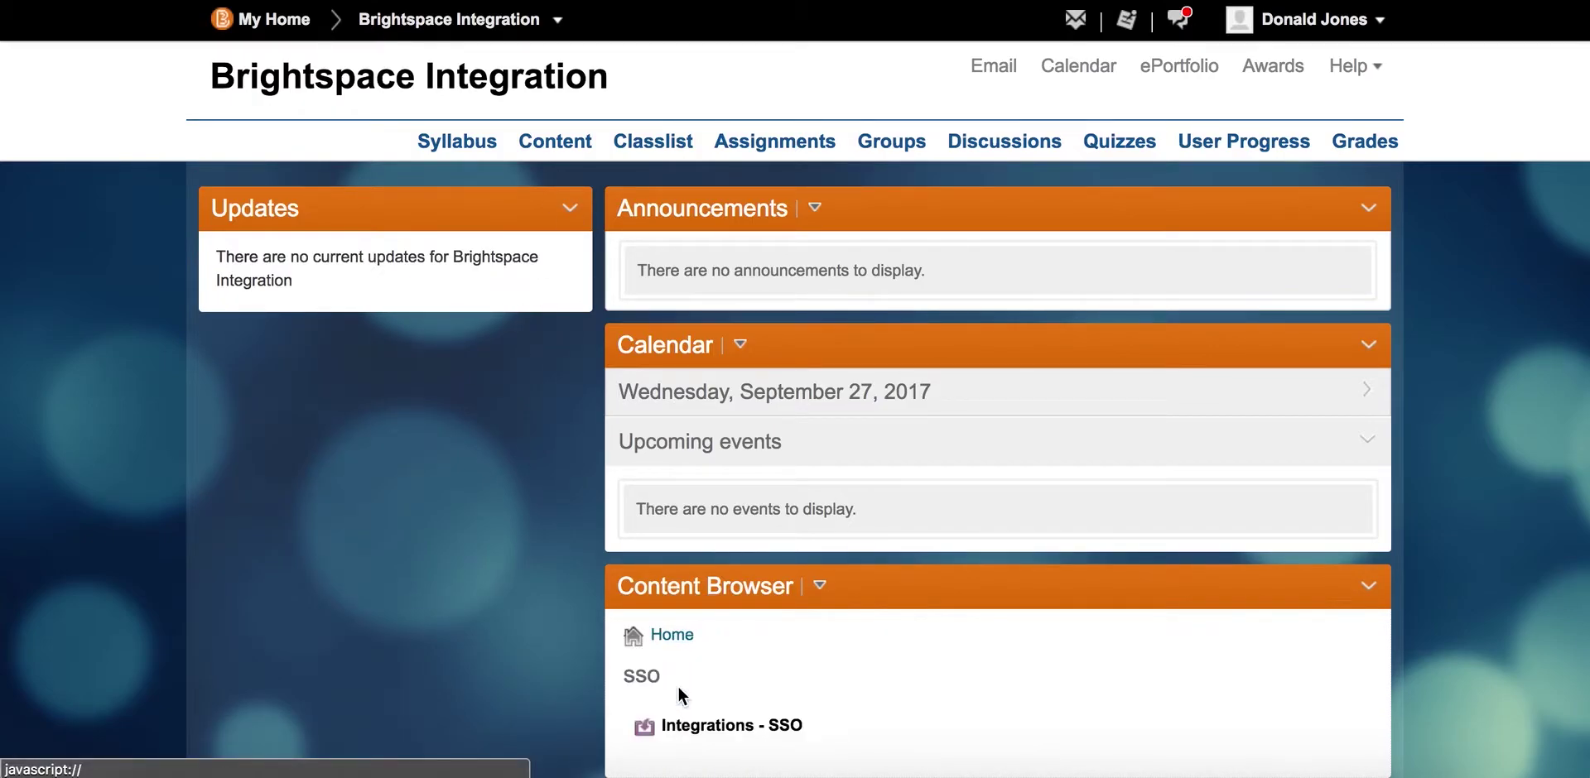
scroll(677, 685, down, 1)
click(702, 727)
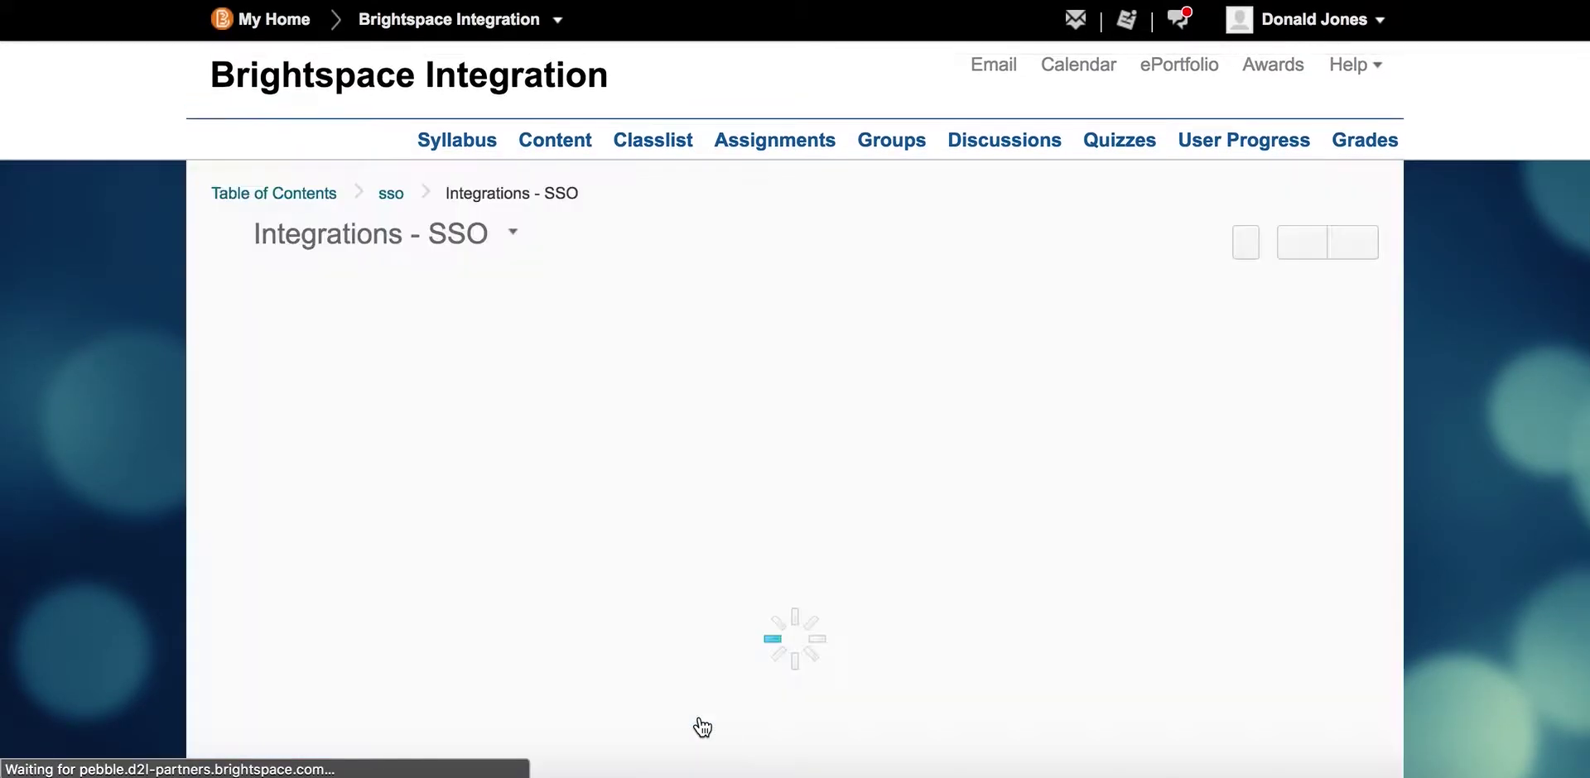
scroll(647, 607, down, 3)
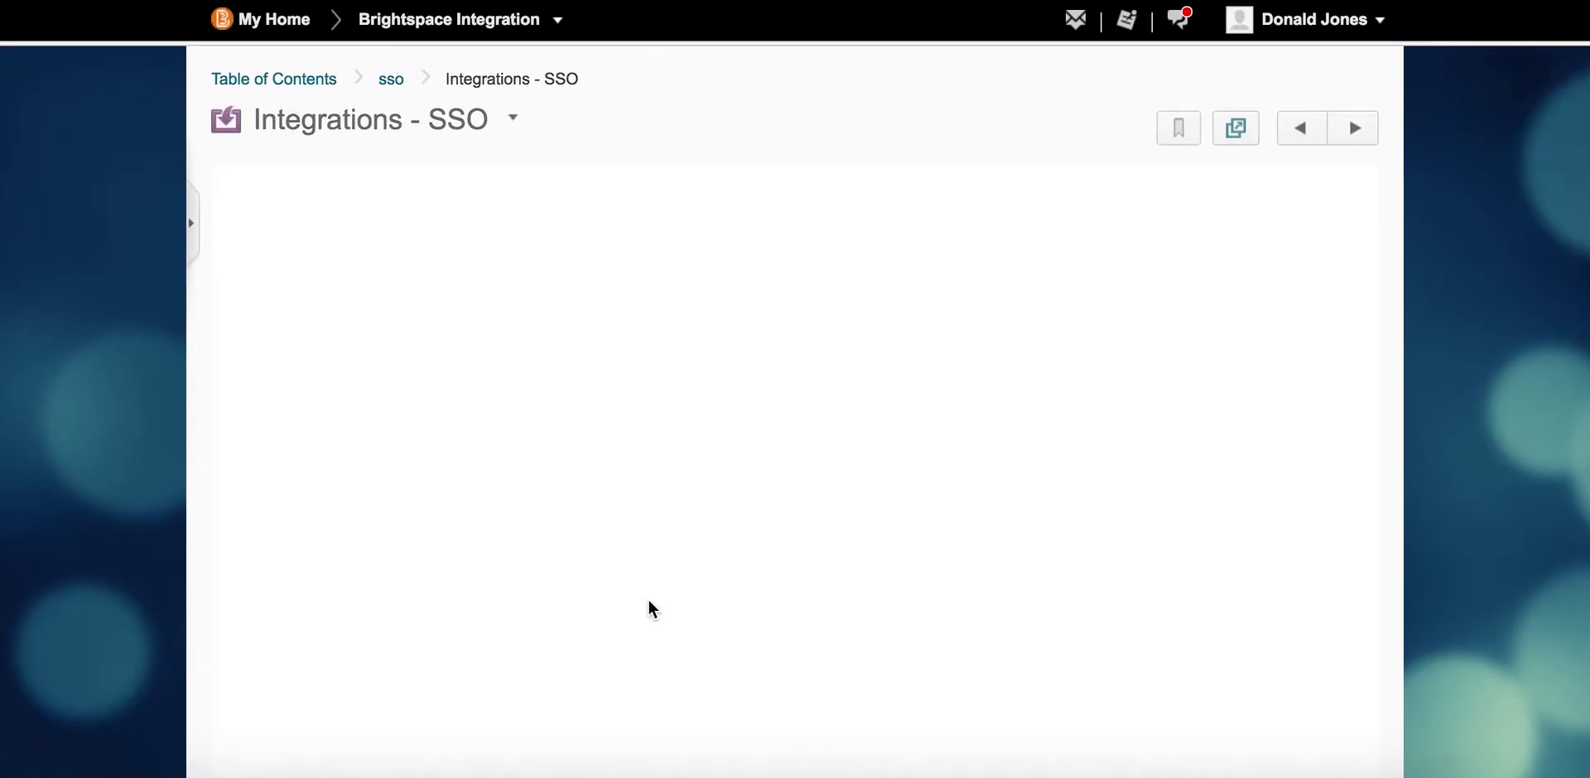
scroll(647, 610, down, 3)
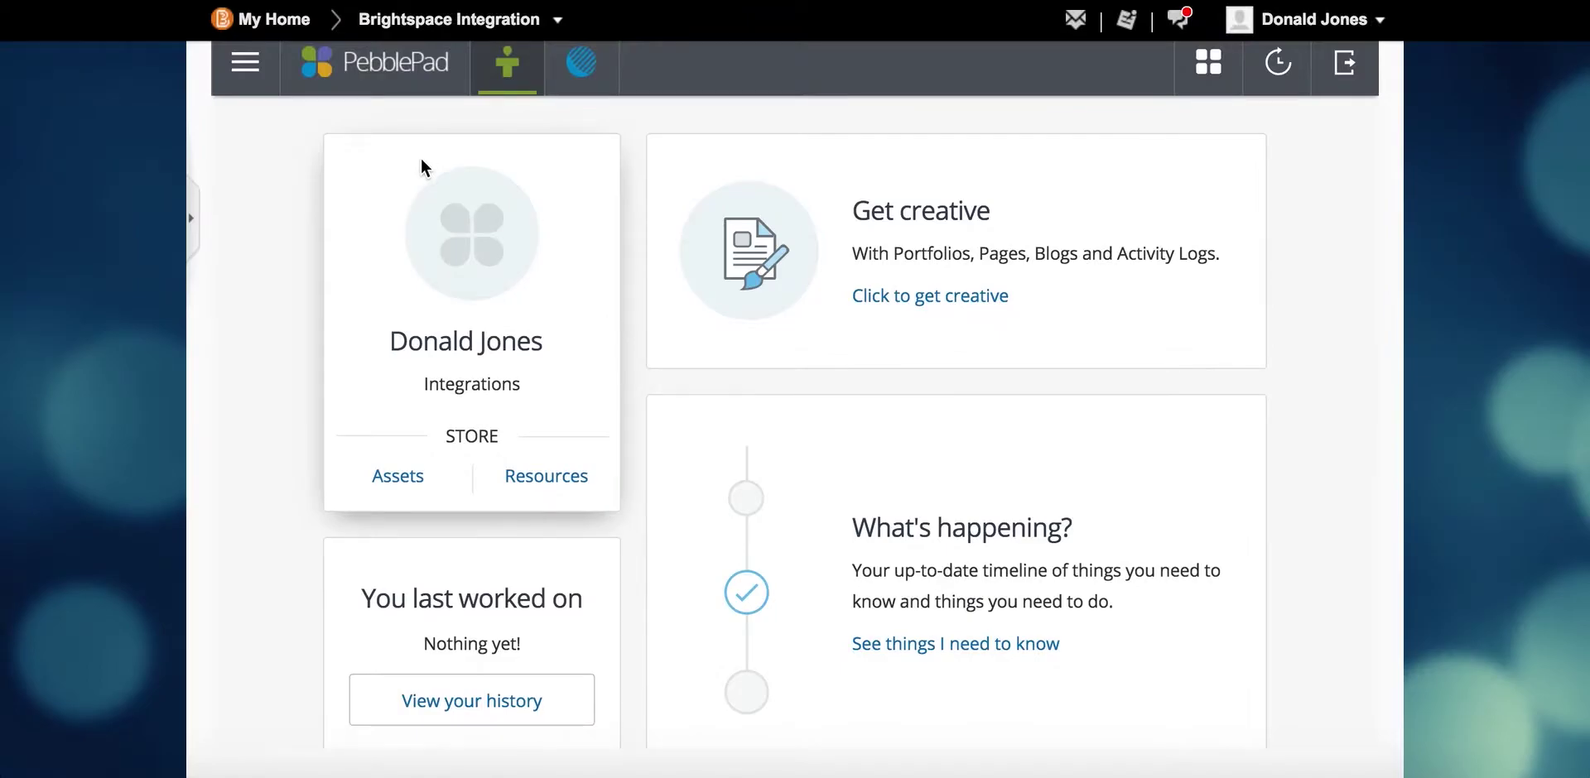
Step: Create and save a reflection from the What? So what? Now what? template, titled Reflection on today, describing "Today I went to class and did some stuff"
click(541, 478)
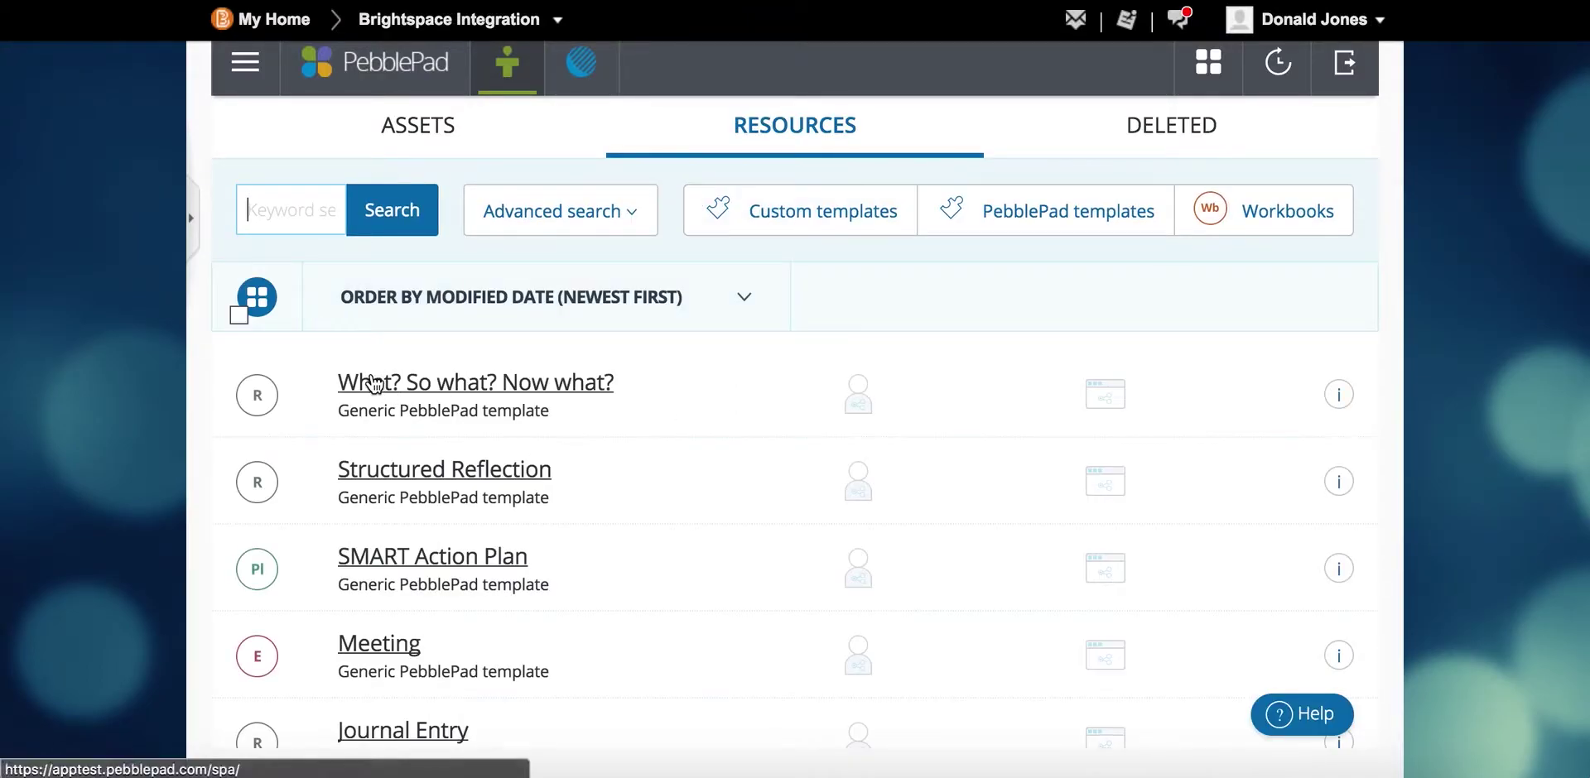
click(373, 383)
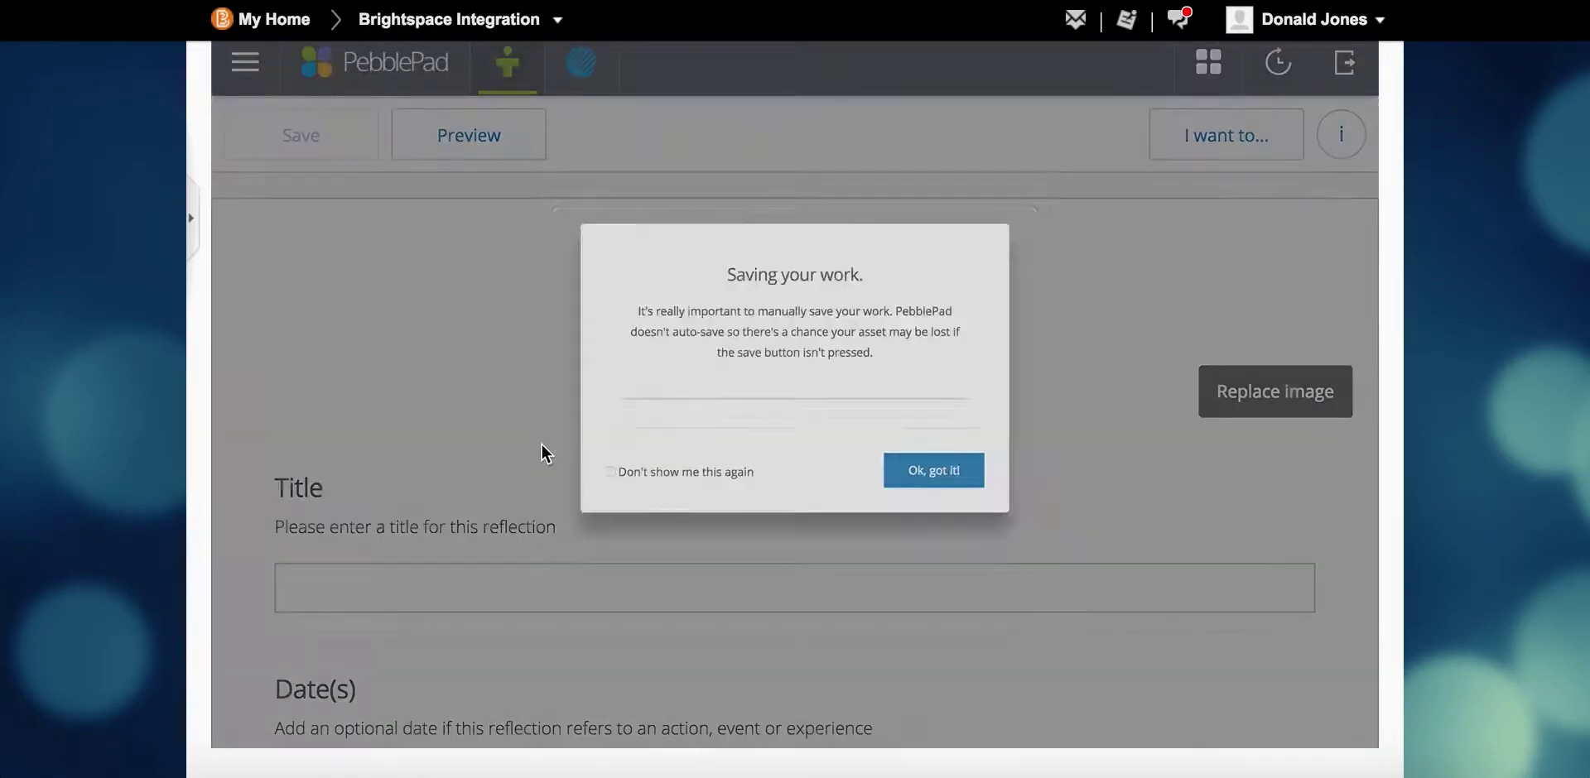
click(985, 692)
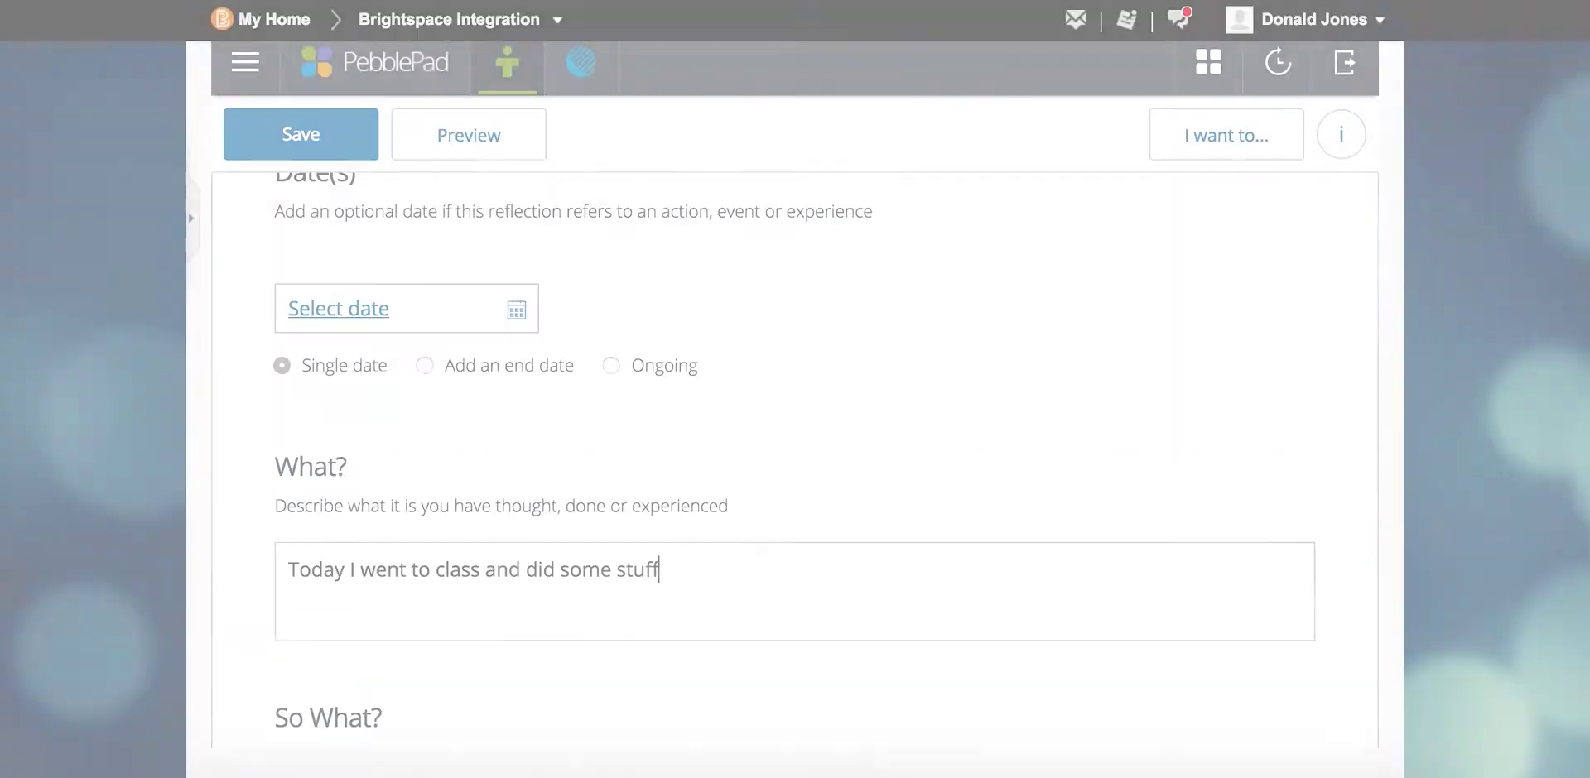
scroll(476, 524, down, 10)
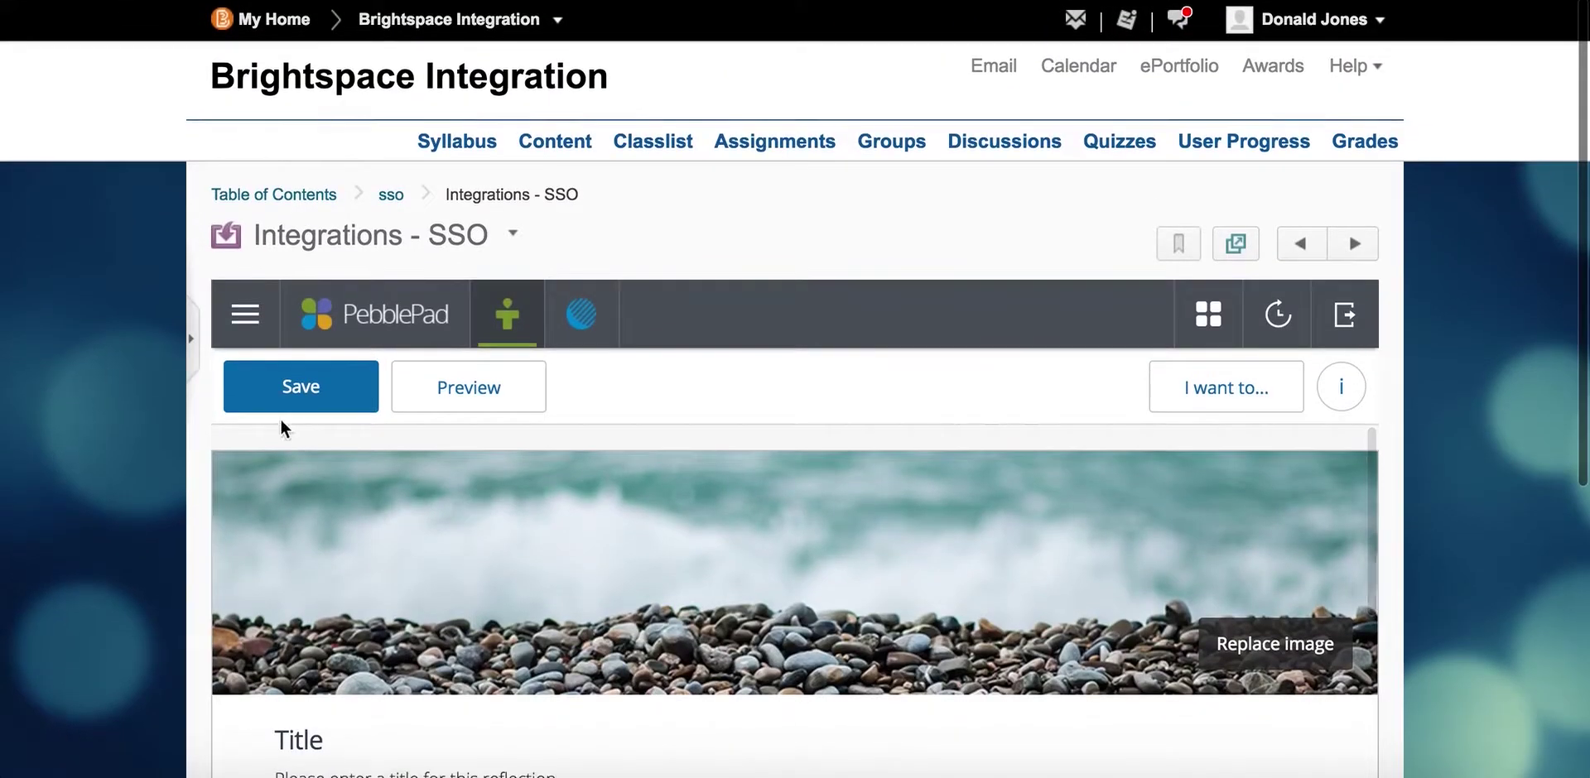
click(294, 394)
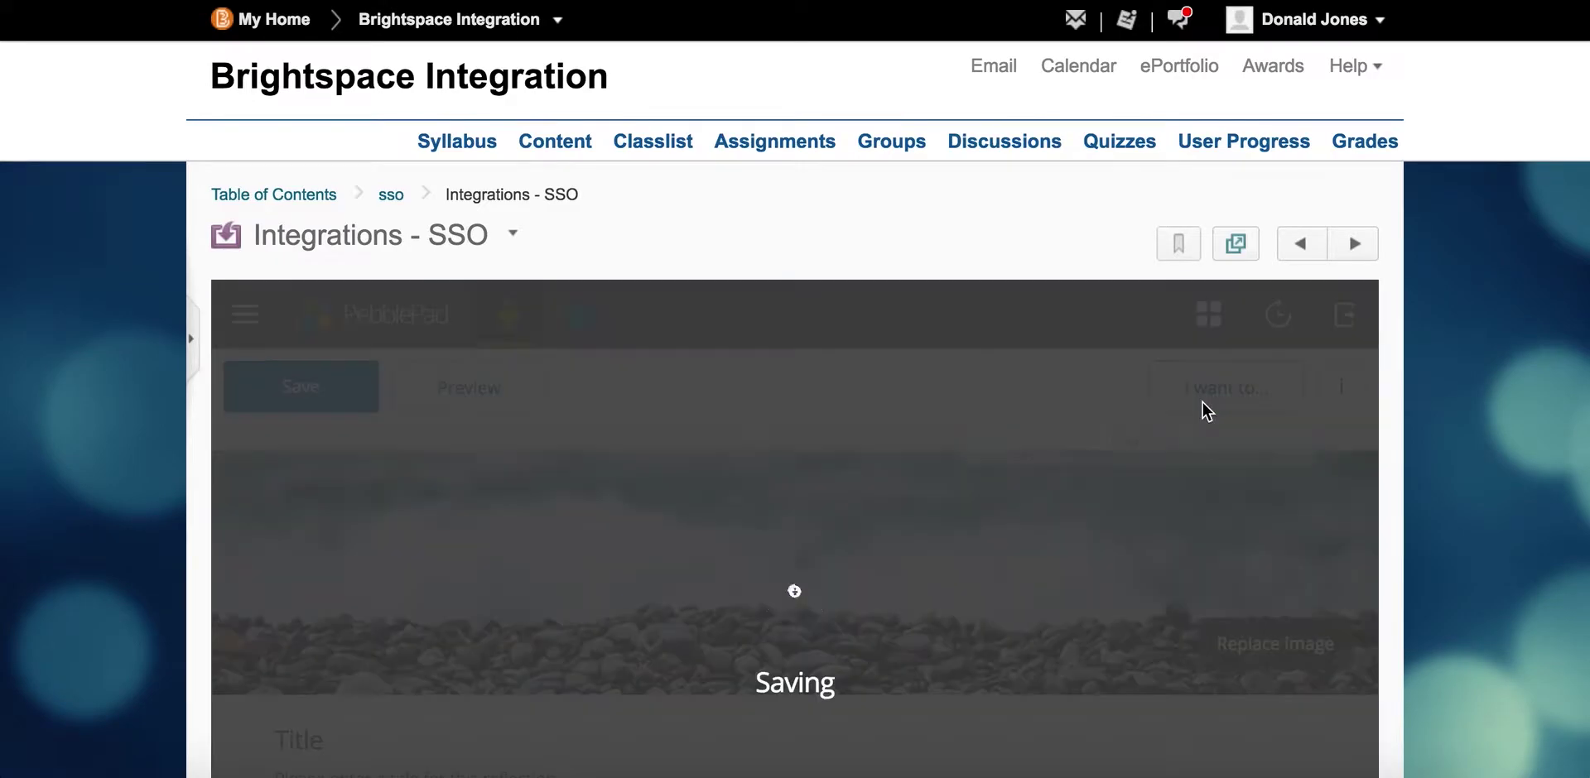
Step: Share the saved reflection for assessment with the Brightspace Integration workspace, agreeing to the terms of usage
click(1203, 400)
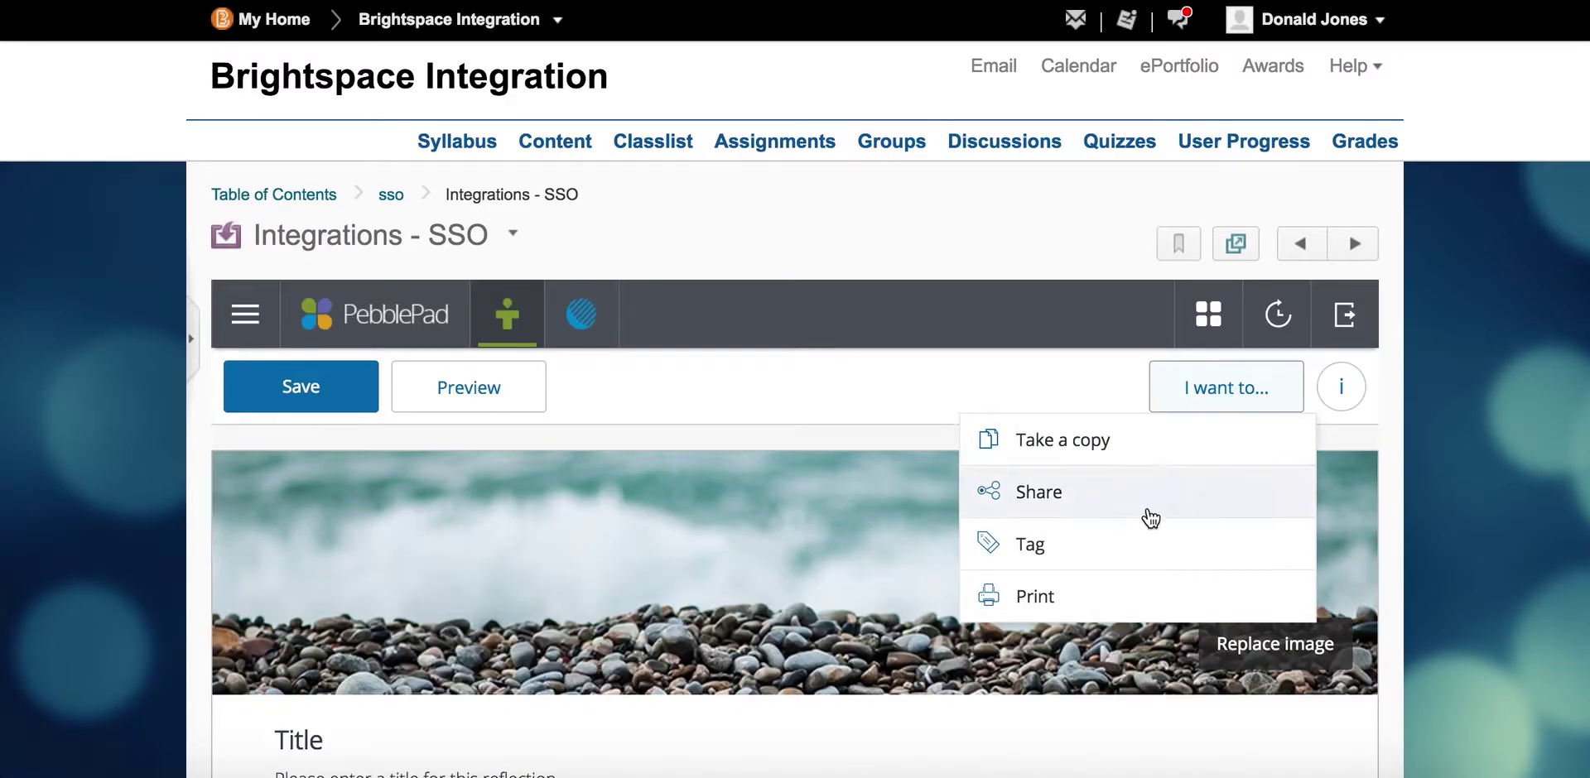
click(1149, 503)
scroll(923, 515, down, 3)
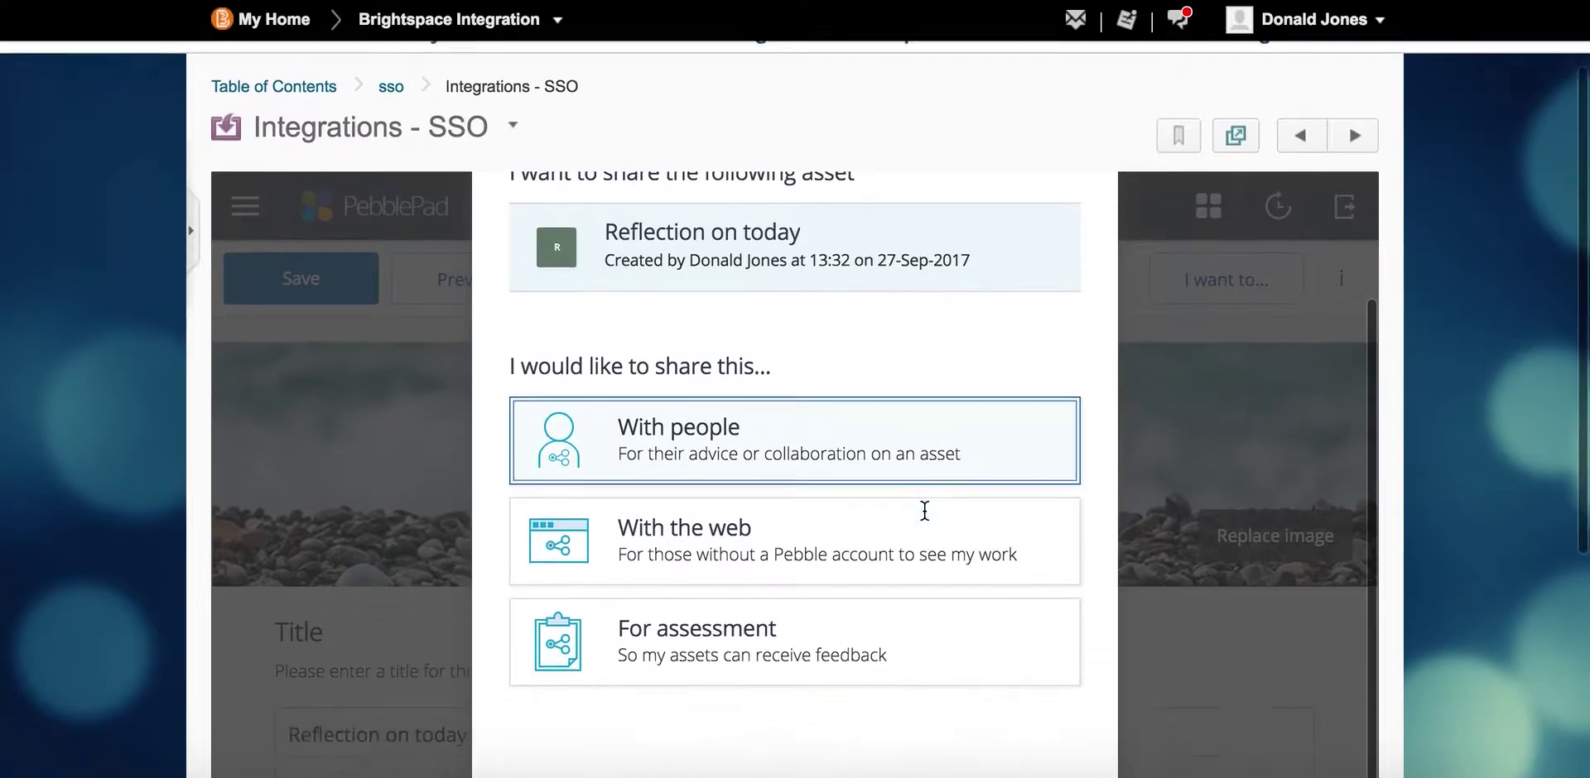
click(894, 595)
click(828, 553)
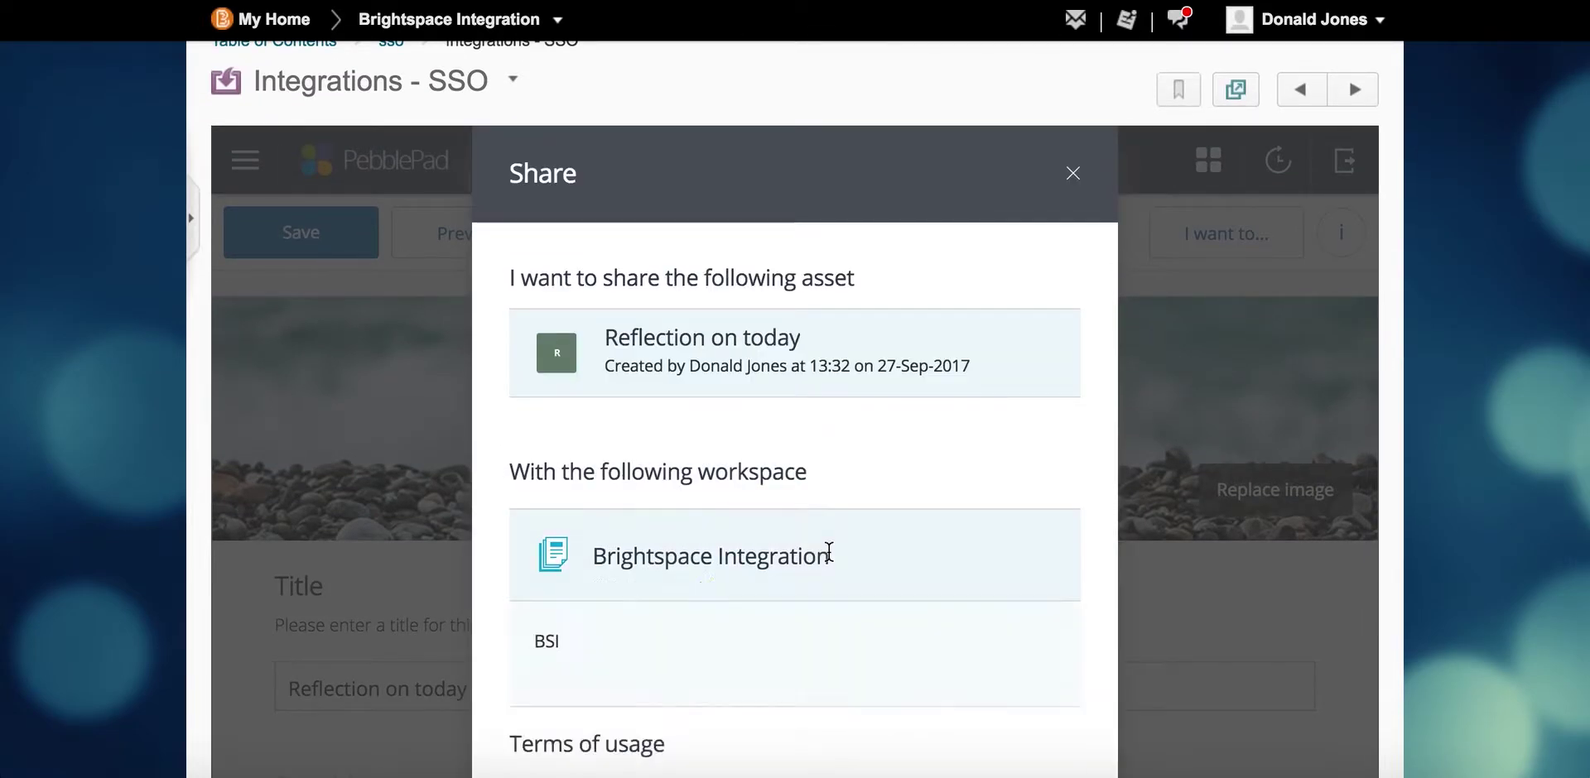
scroll(827, 551, down, 5)
click(565, 626)
scroll(580, 646, down, 2)
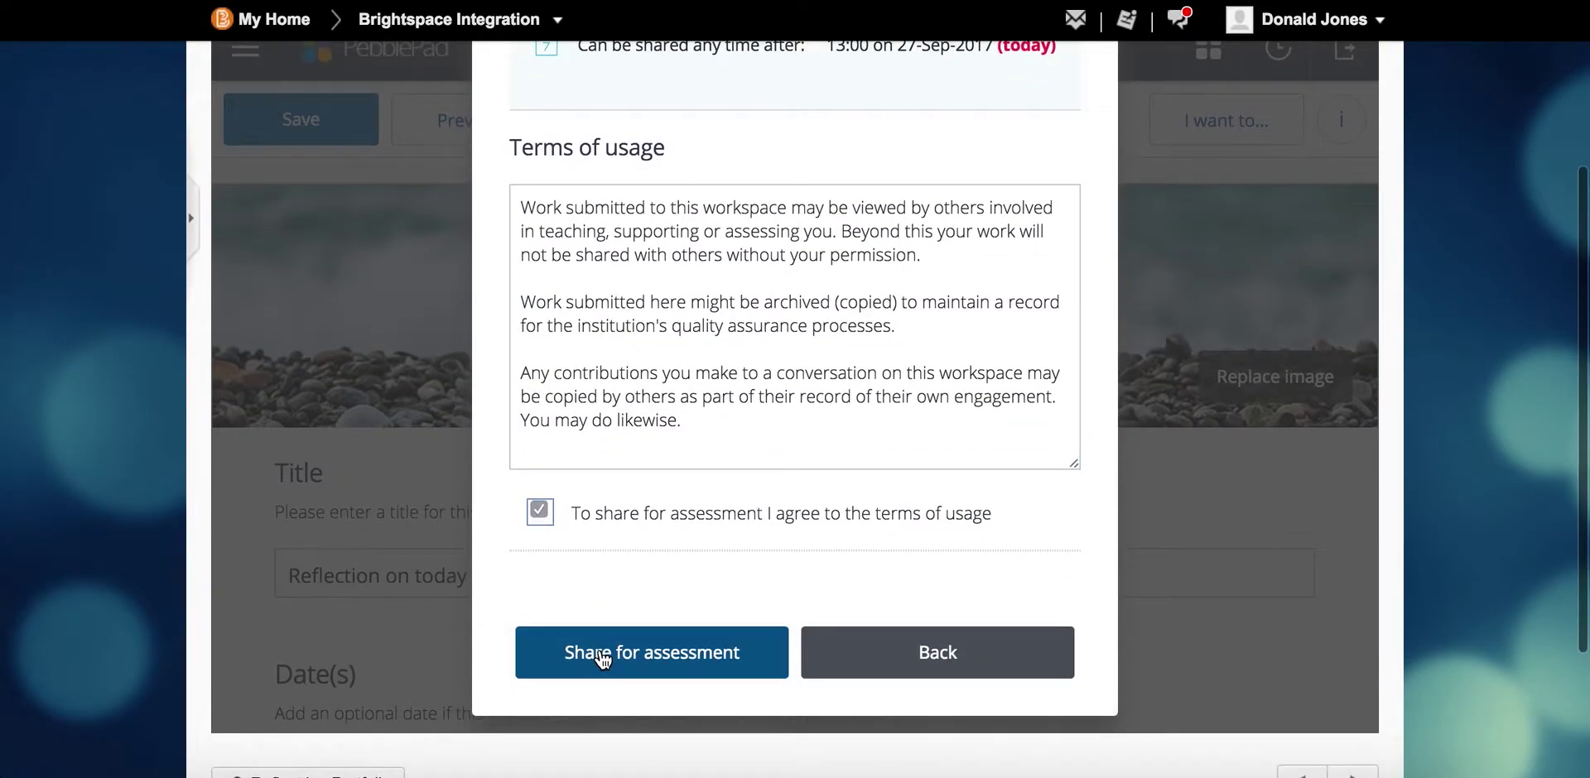
click(602, 654)
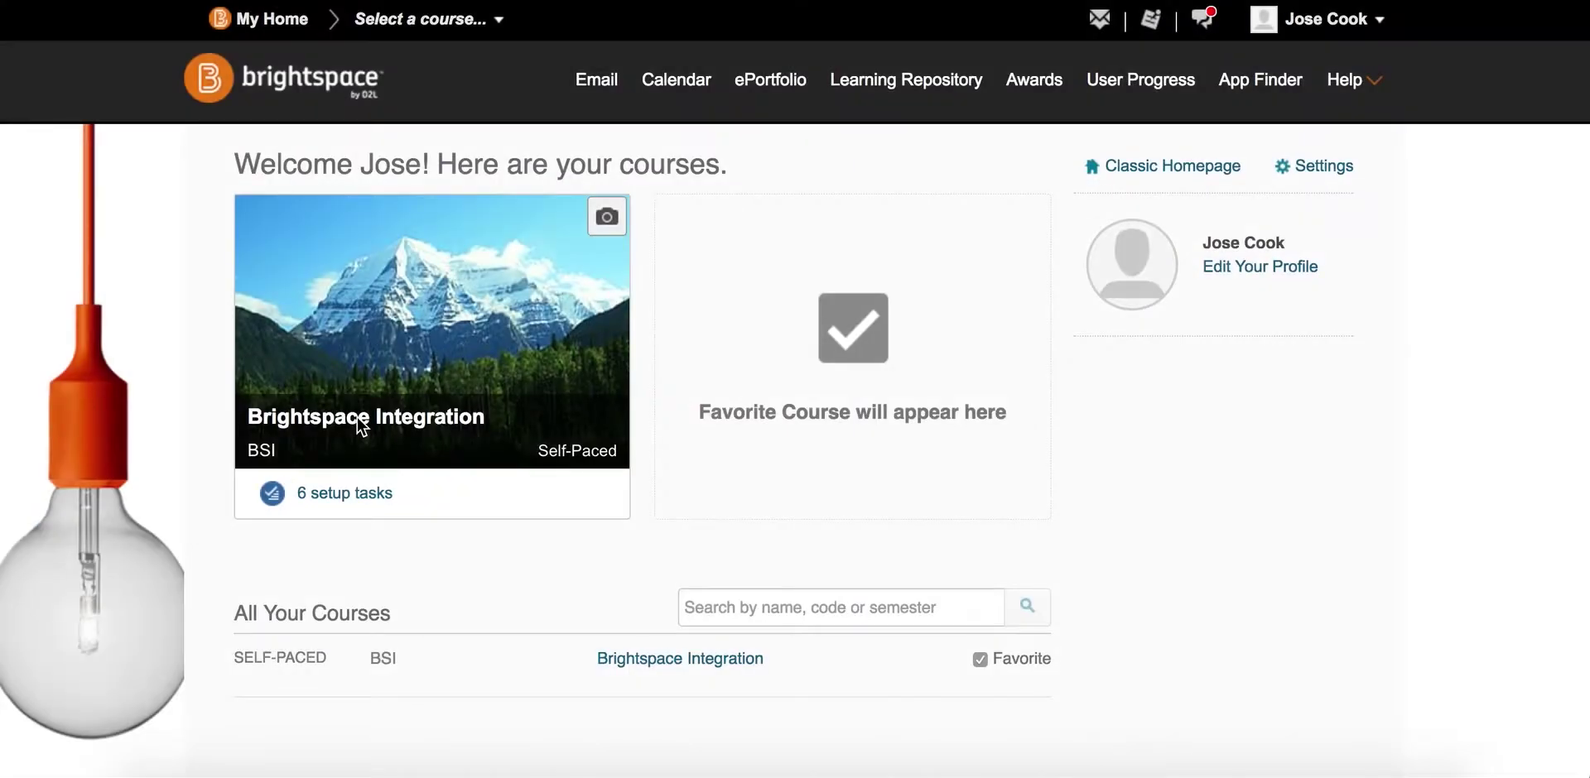
Step: In the tutor's account, open the Brightspace Integration course and launch Integrations - ATLAS from My first assignment
click(357, 416)
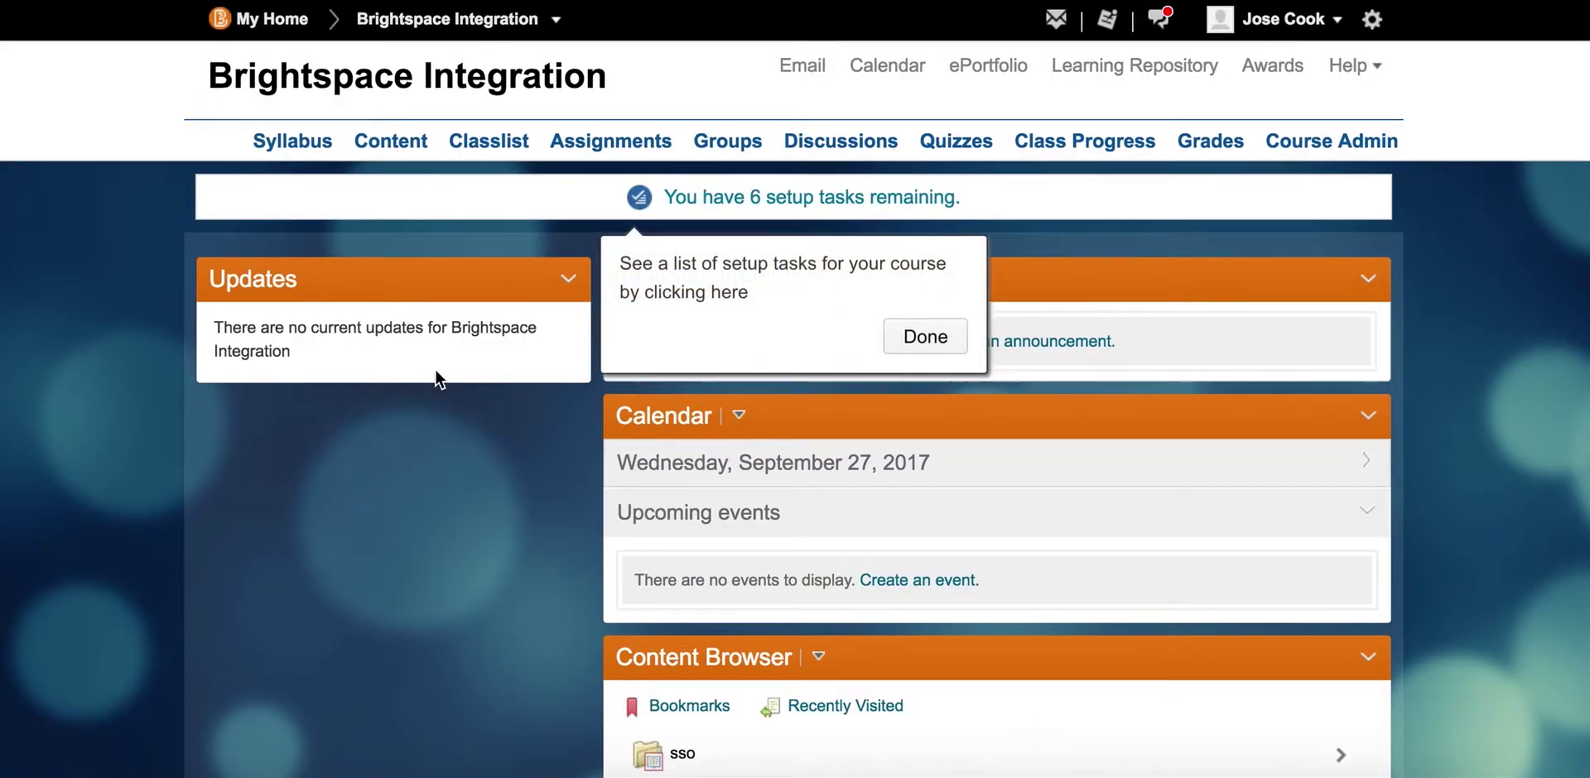
scroll(438, 379, down, 2)
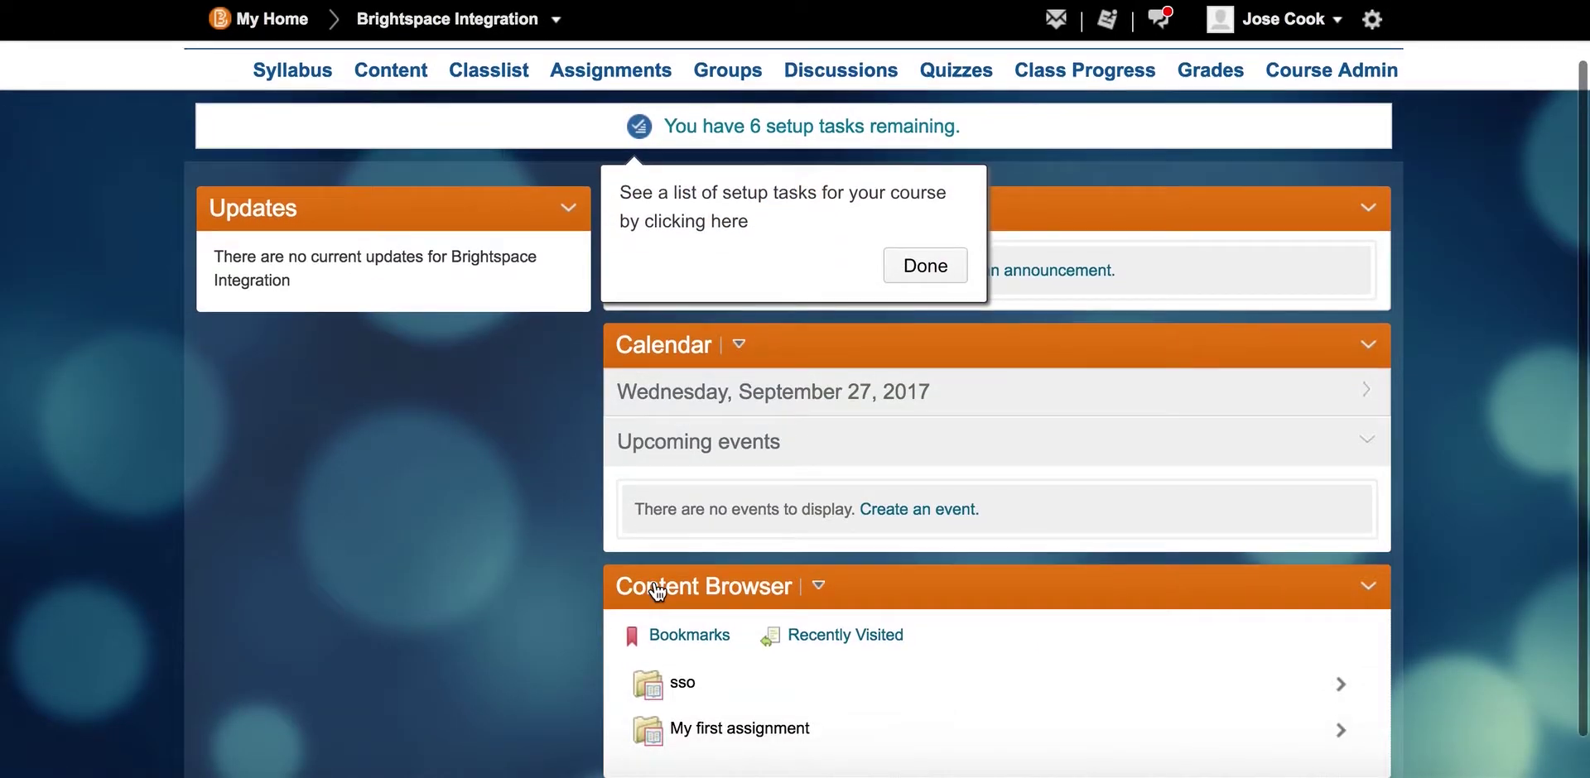
click(701, 730)
scroll(701, 733, down, 1)
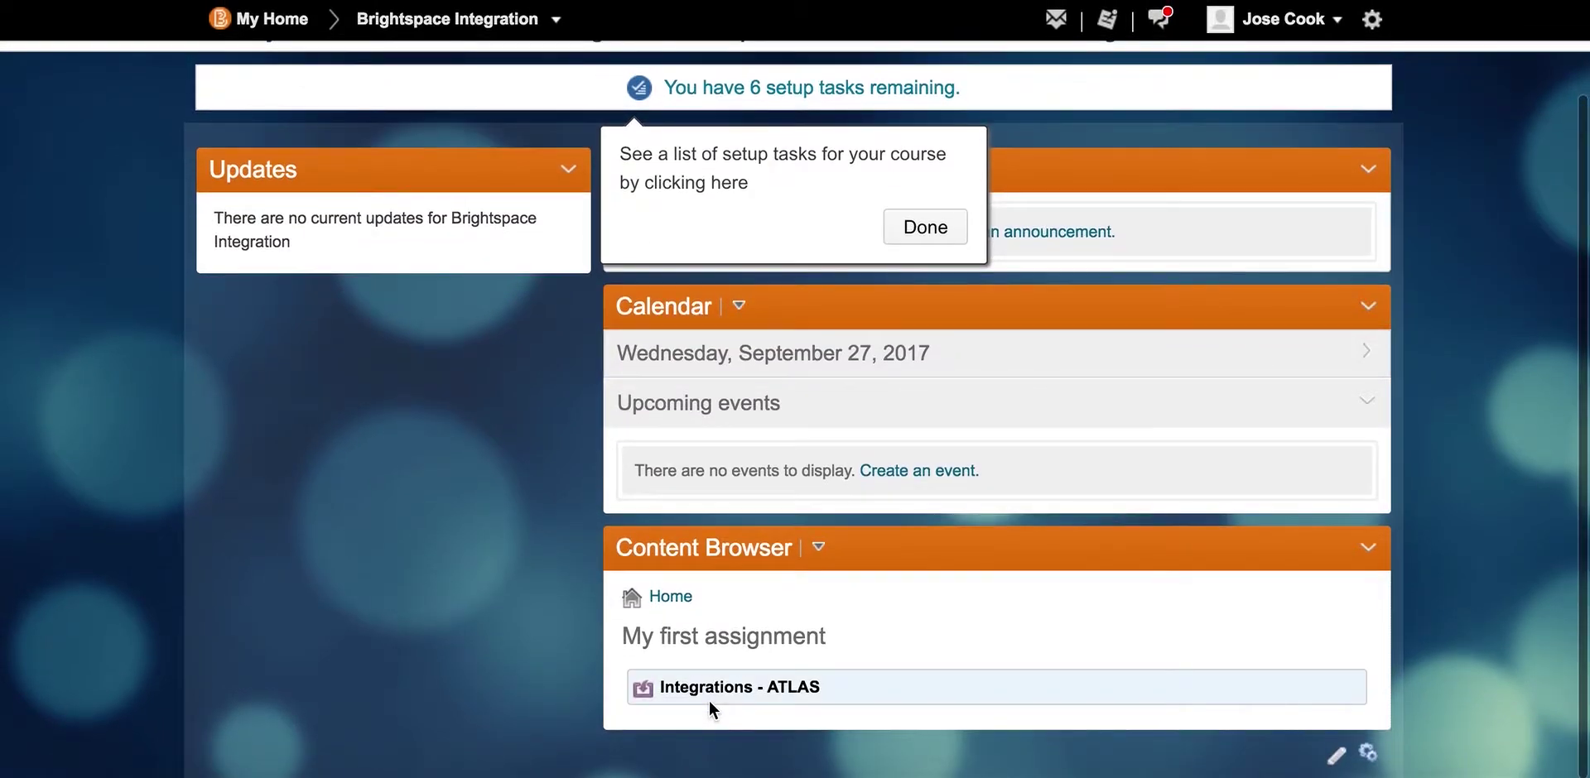
click(711, 695)
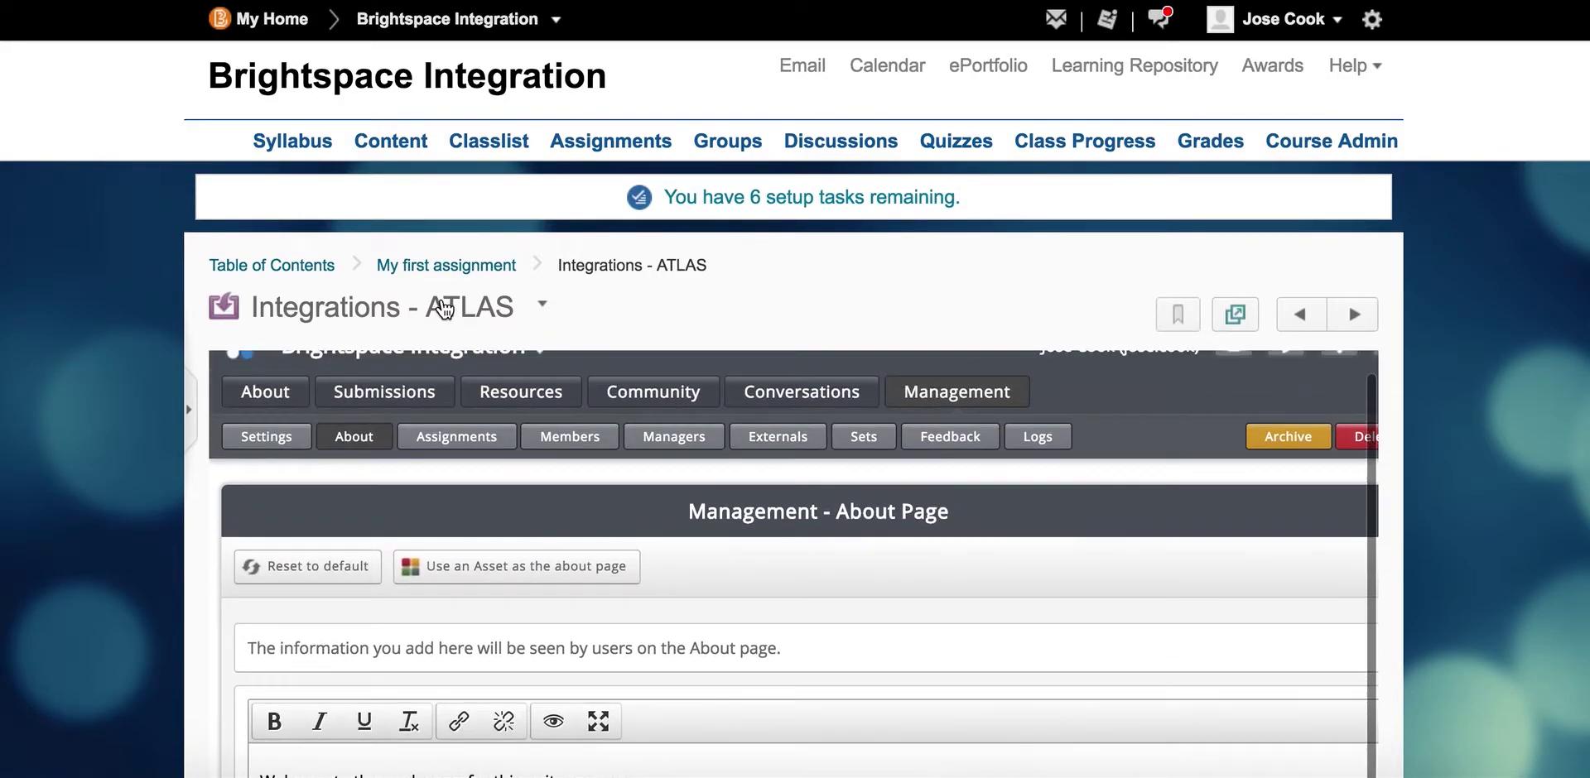
Step: Open the student's Reflection on today submission from the ATLAS workspace's live submissions
click(400, 391)
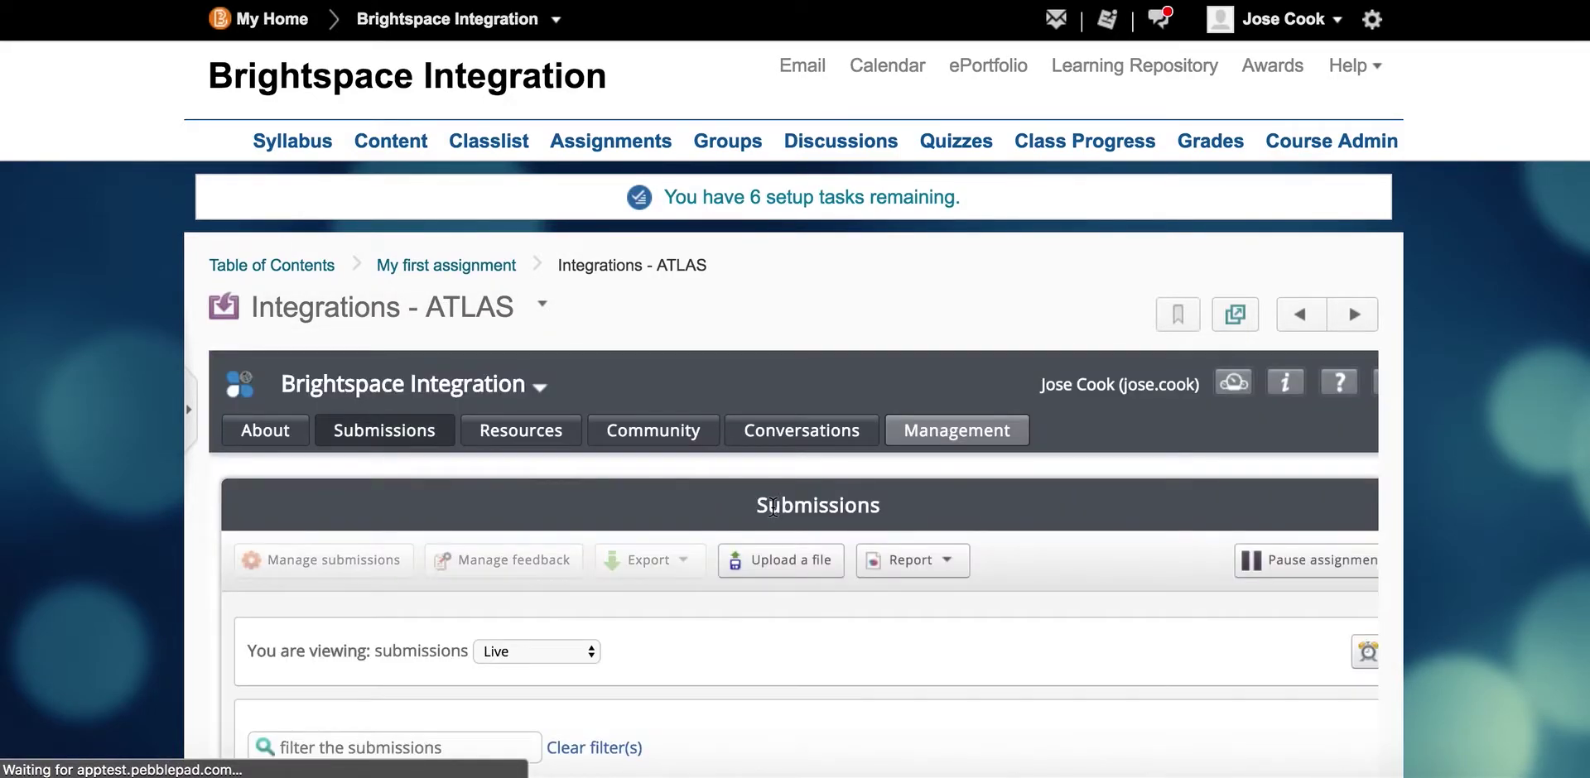
scroll(773, 507, down, 4)
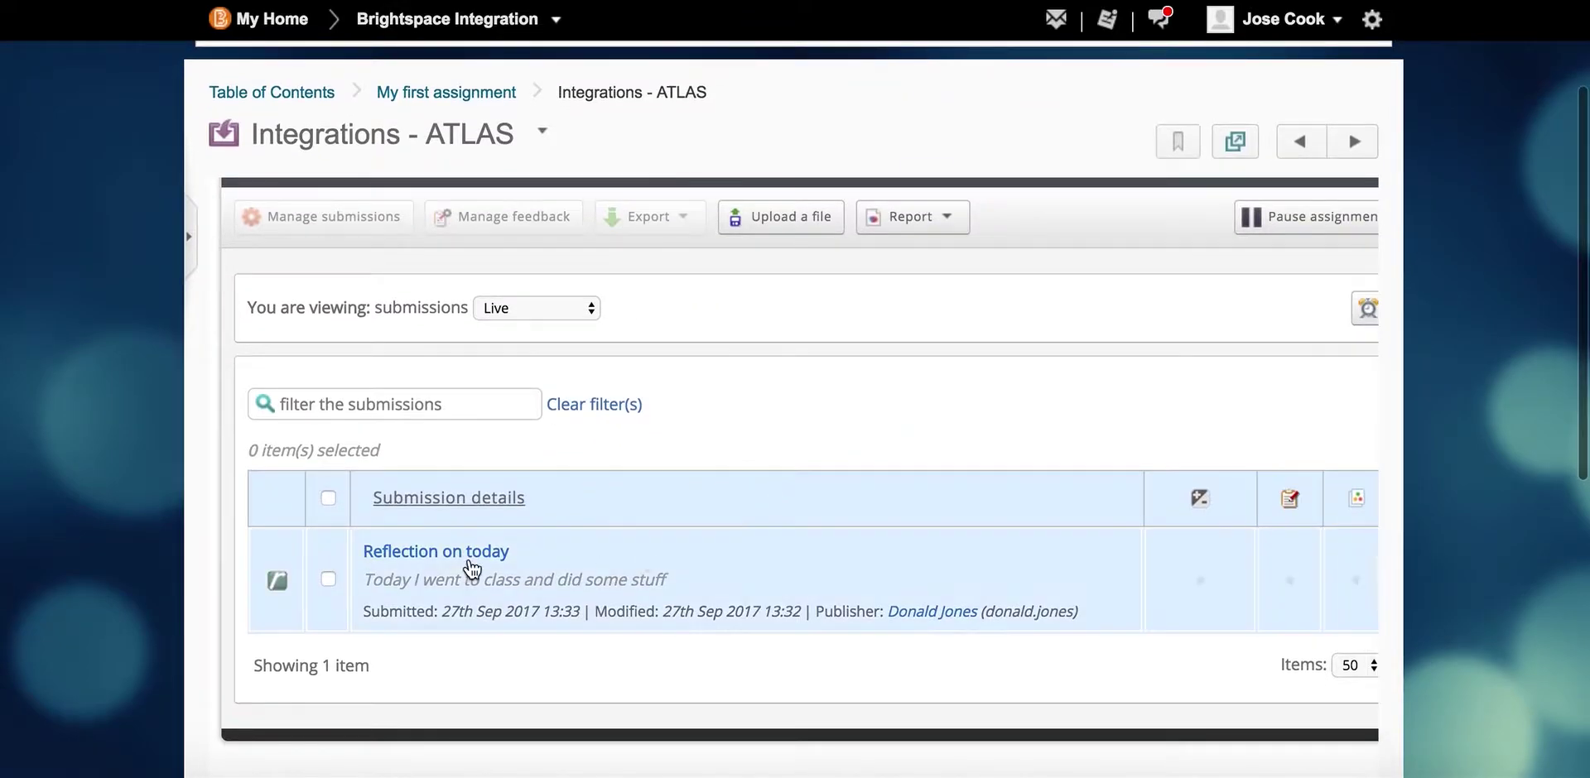
click(469, 560)
Step: Grade the Reflection on today submission 80 with immediate release, save it, and check the grade in the Brightspace gradebook
click(1221, 89)
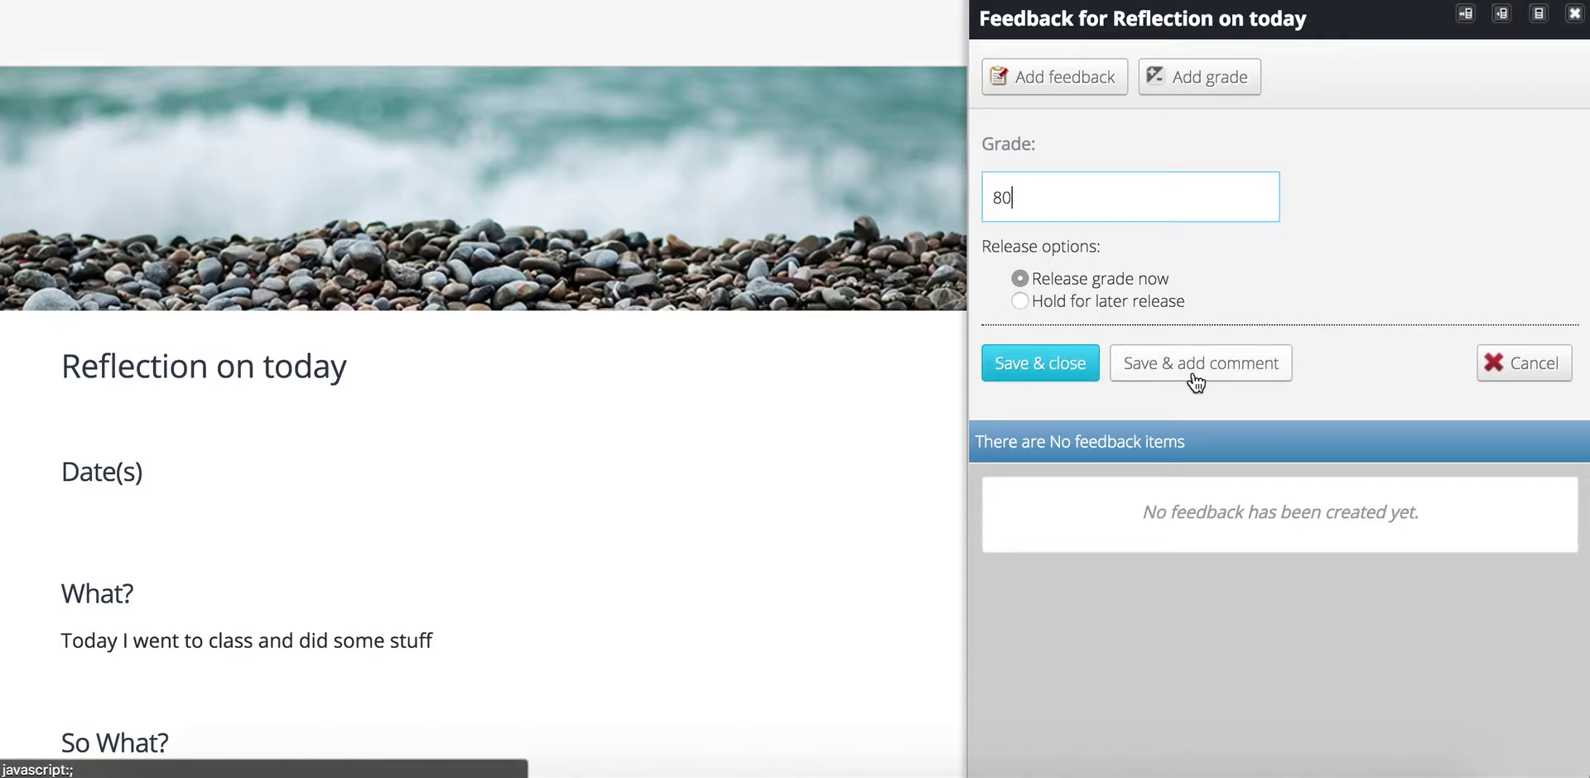
click(1027, 373)
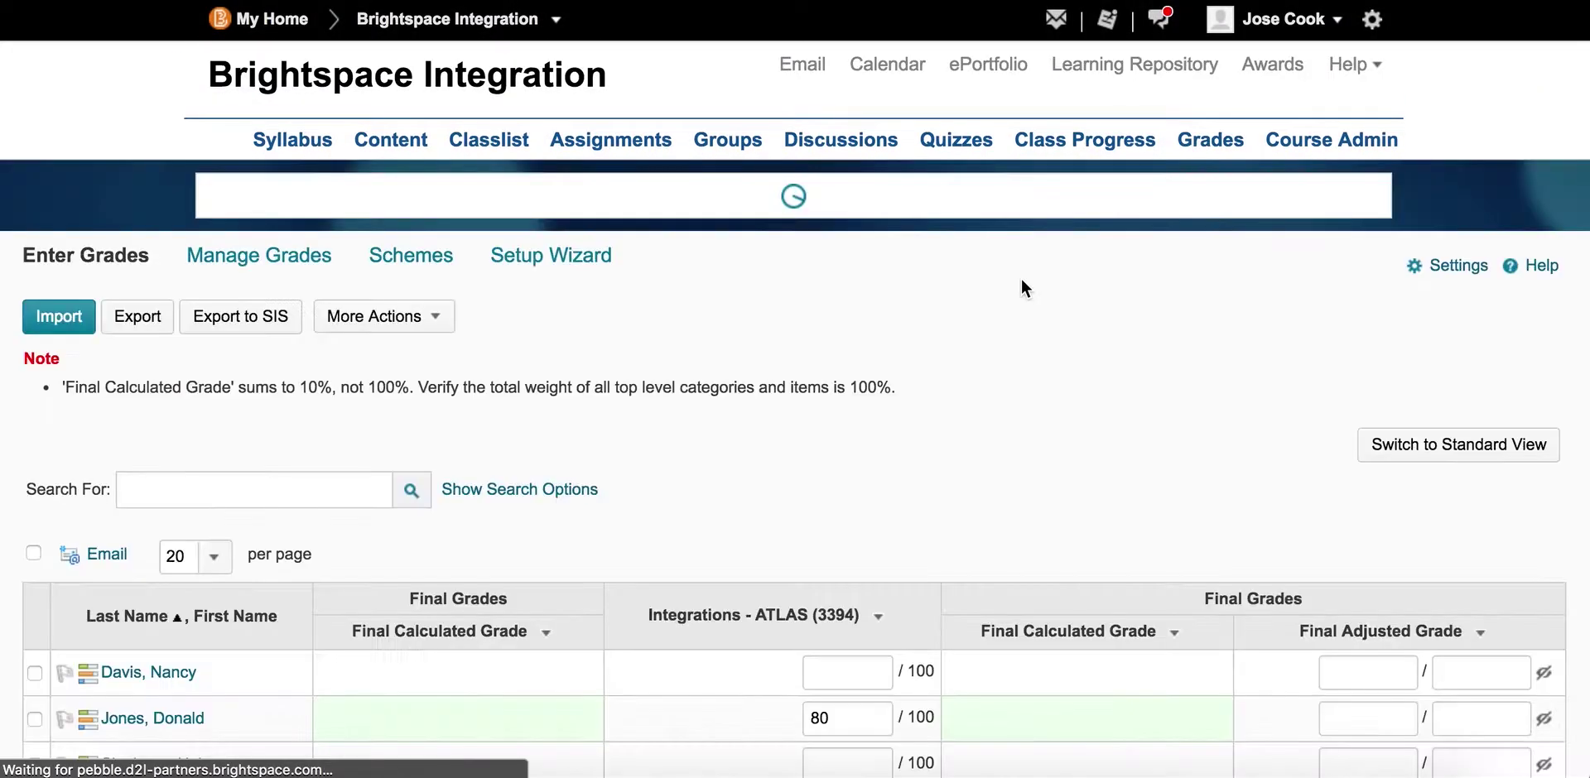
scroll(1022, 279, up, 2)
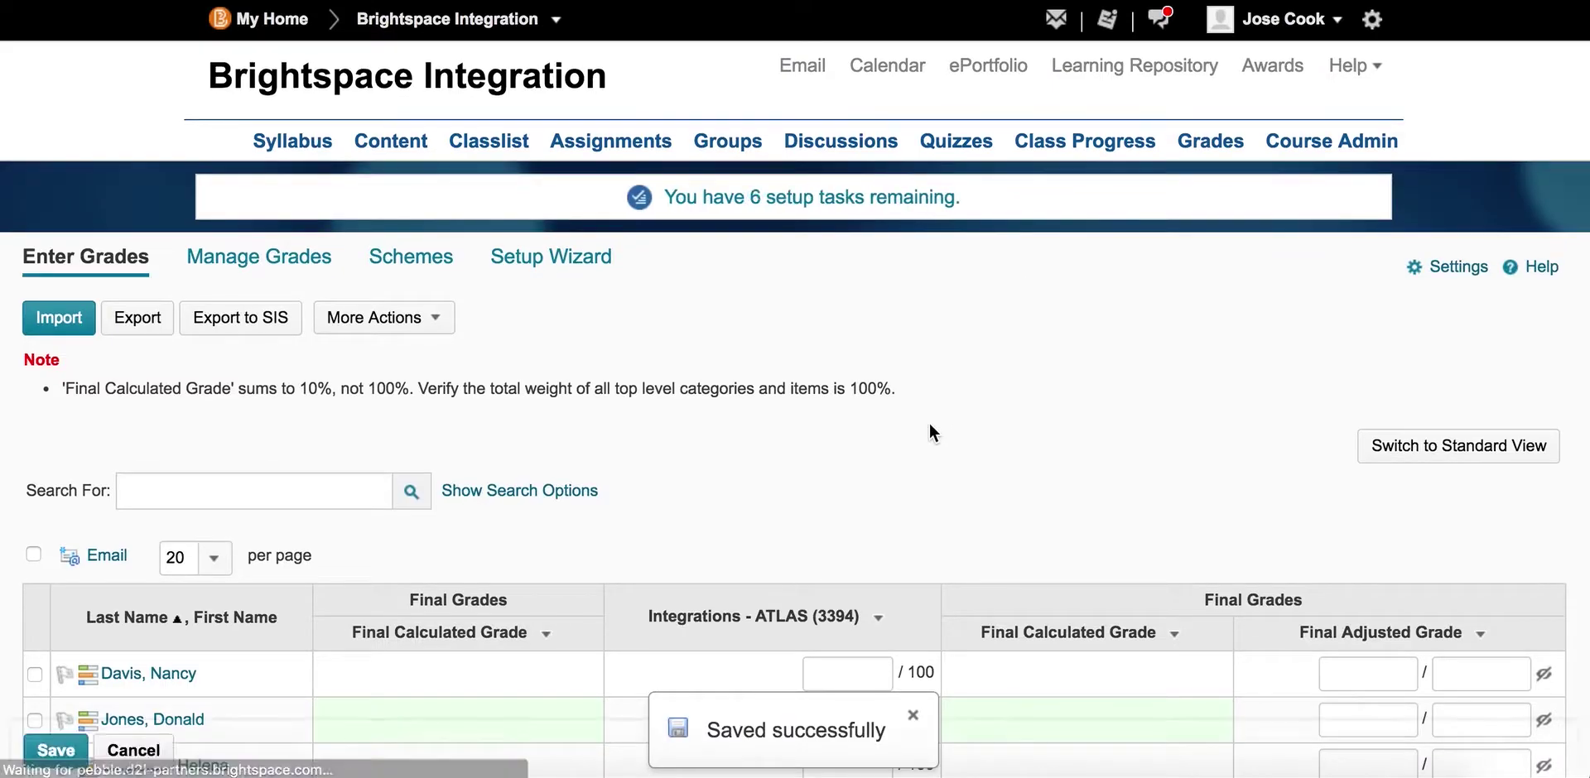